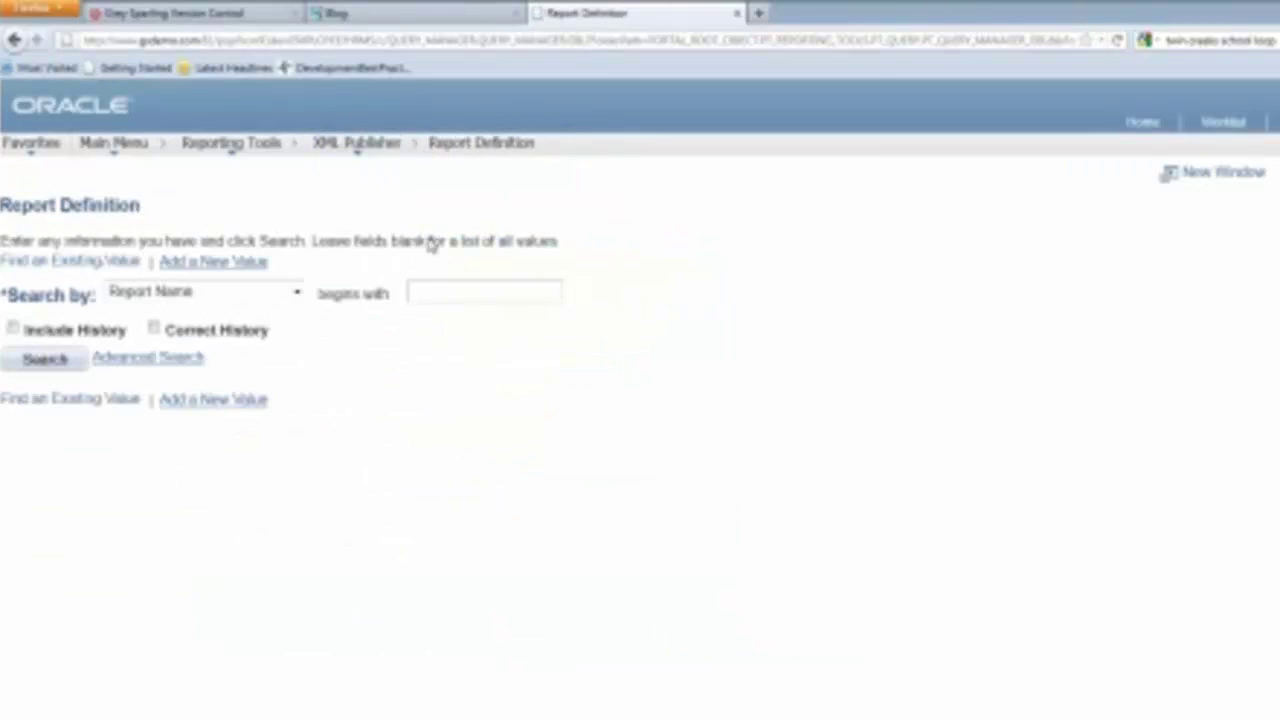
- Search for report definitions beginning with GS and open the bursting settings of GS_WEB_EMPL
type("GS")
key("Return")
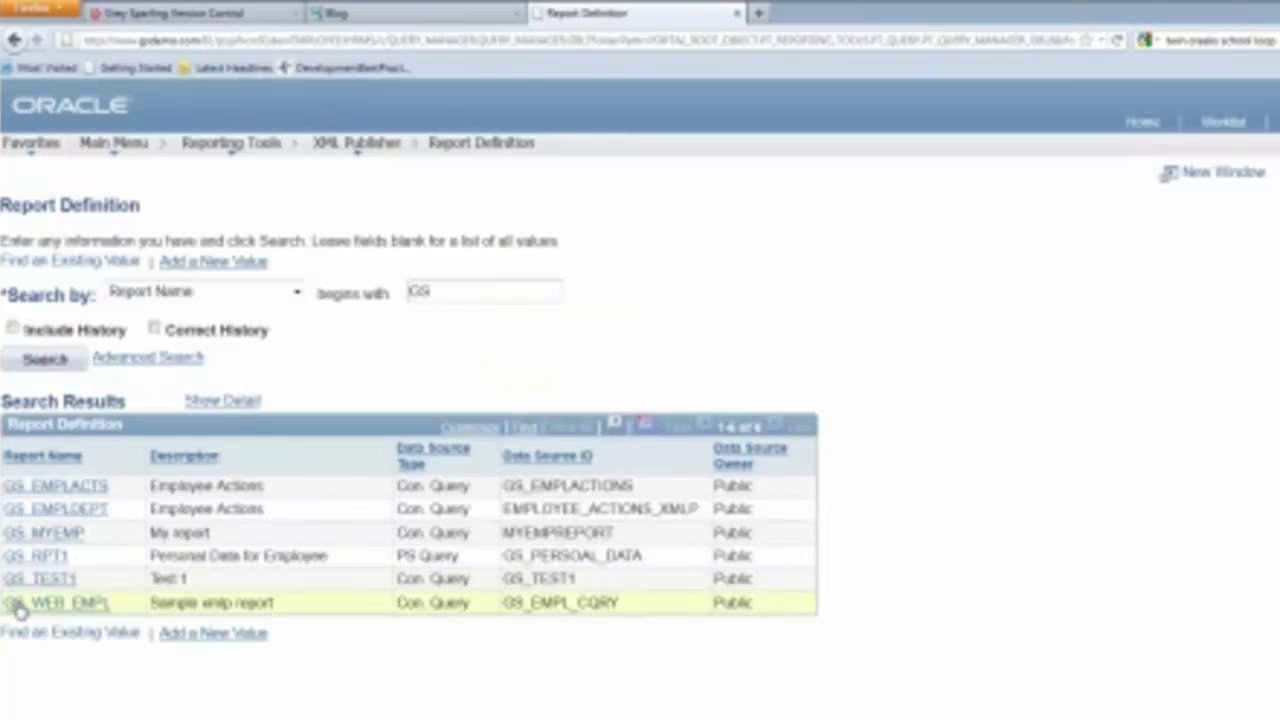
left_click(16, 606)
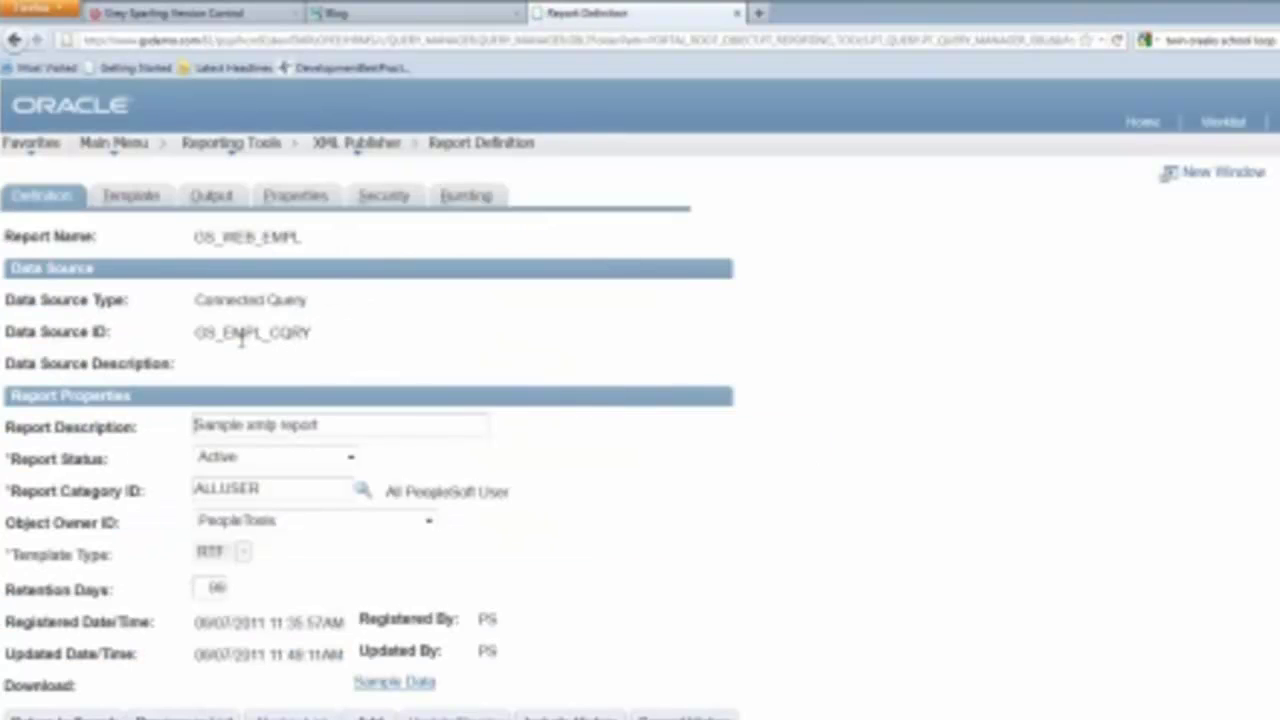
left_click(453, 200)
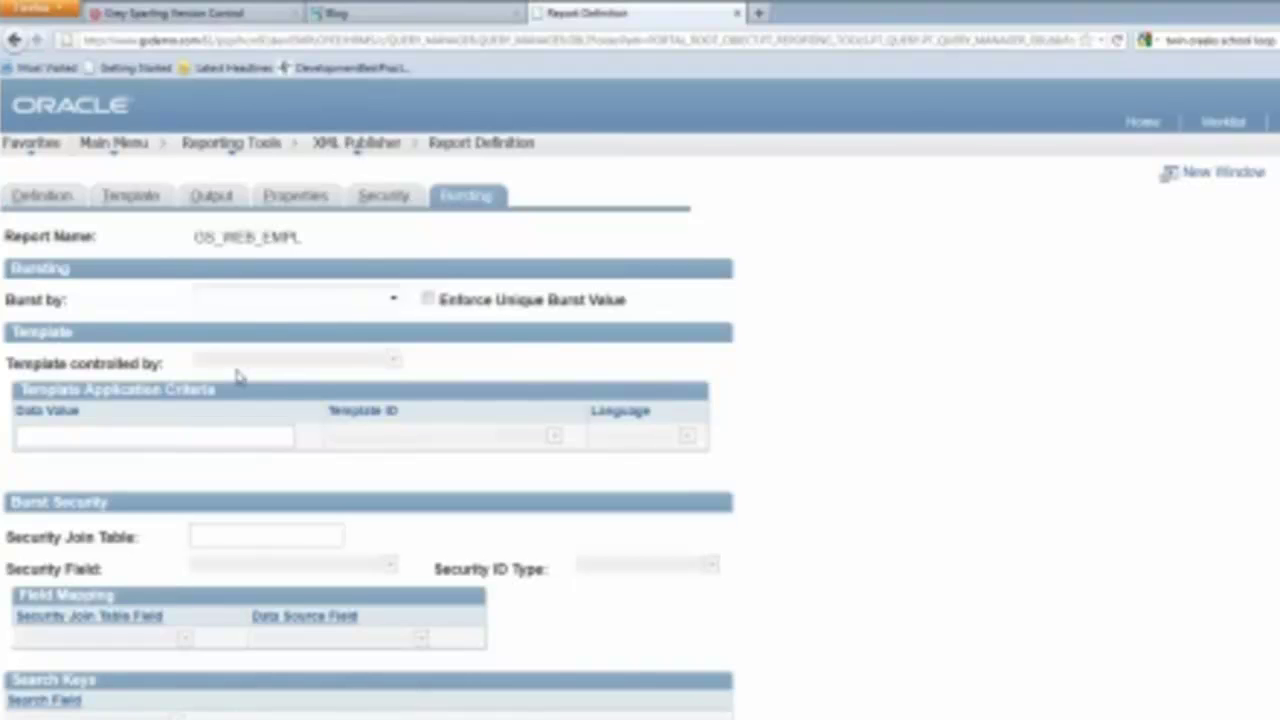
- Set the report to burst by A.DEPTID and have its template controlled by A.LOCATION
left_click(330, 302)
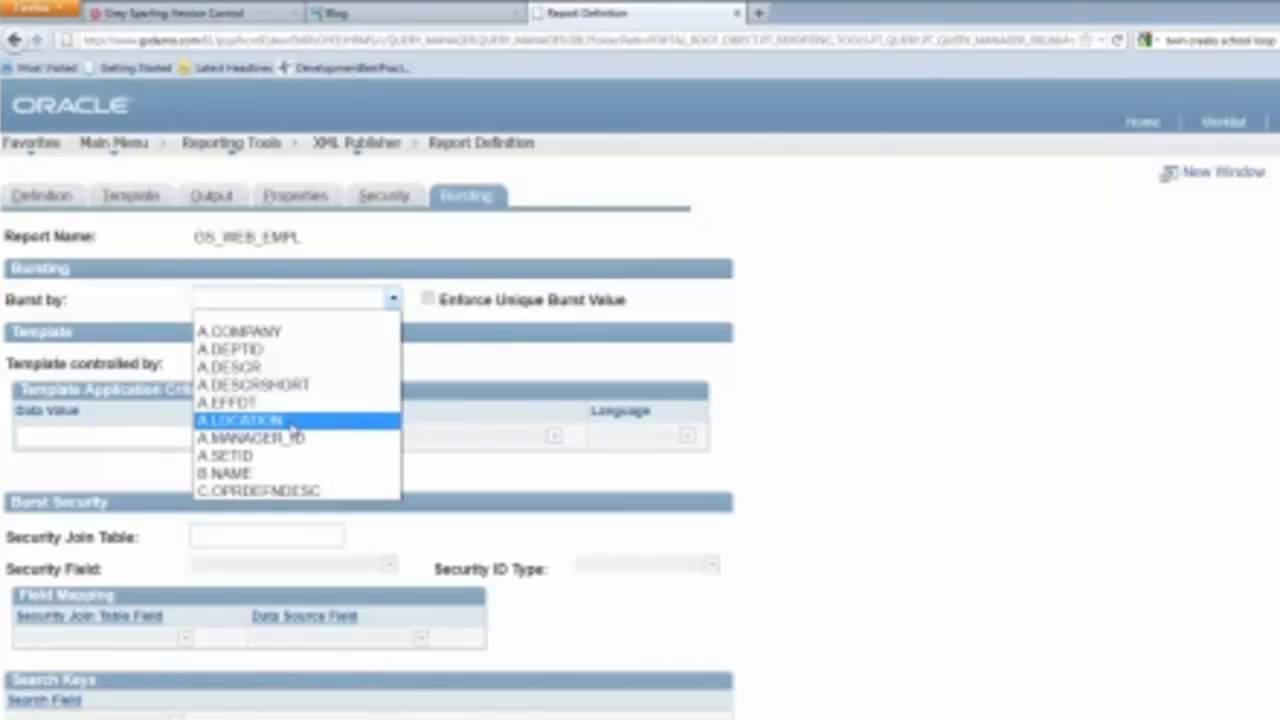
left_click(306, 358)
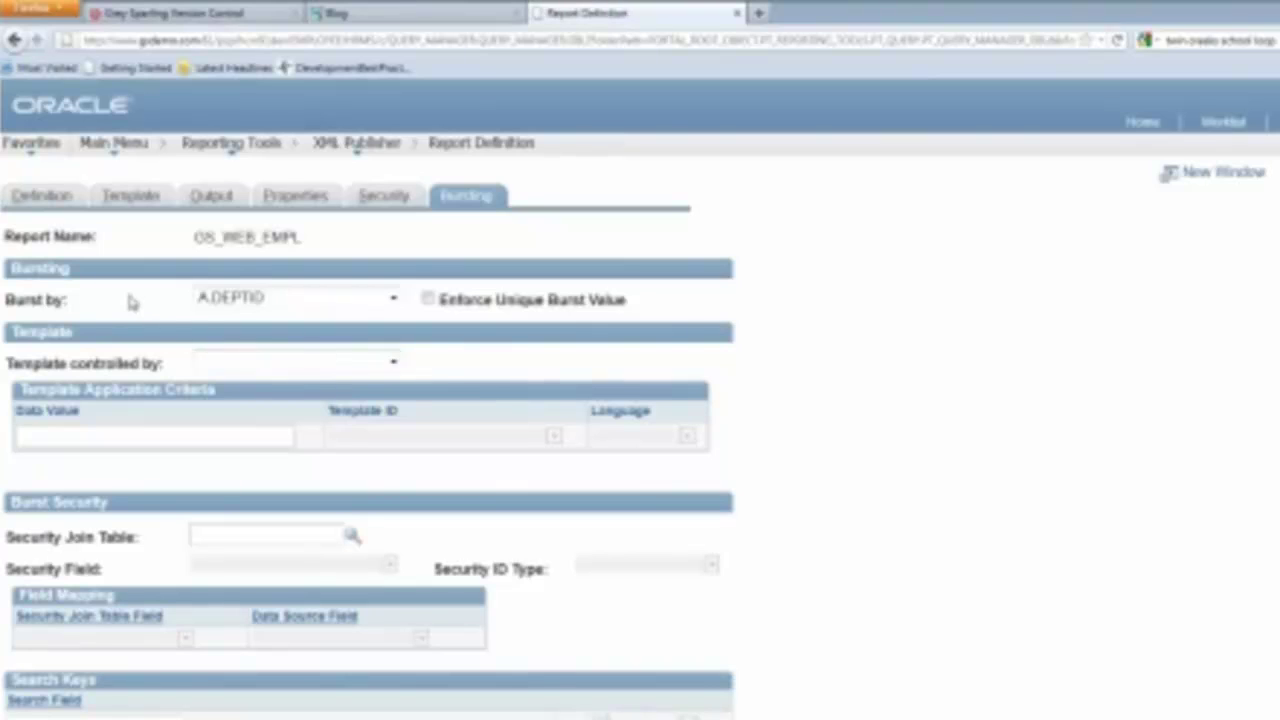
left_click(258, 366)
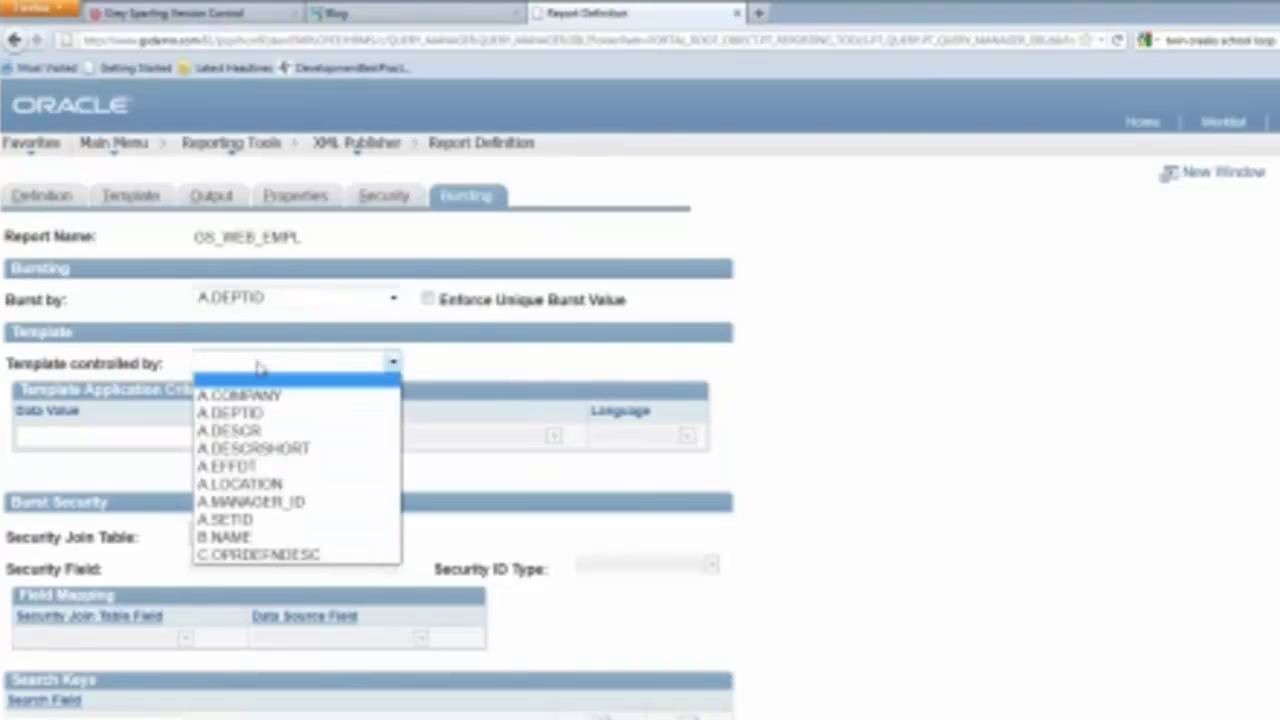
left_click(259, 488)
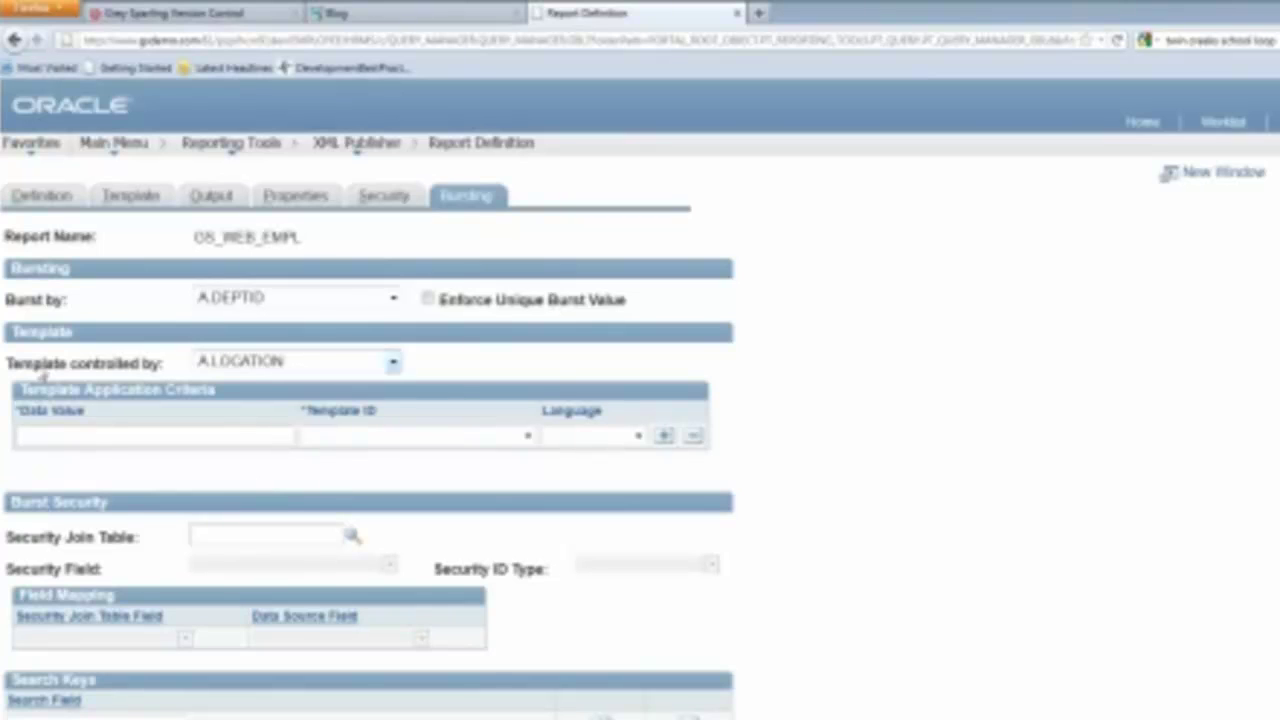
- Fill in the first template application criterion with data value KUDE00 and template ID GS_WEB_EMPL_1
left_click(85, 436)
type("ku")
key("BackSpace")
key("BackSpace")
type("KU")
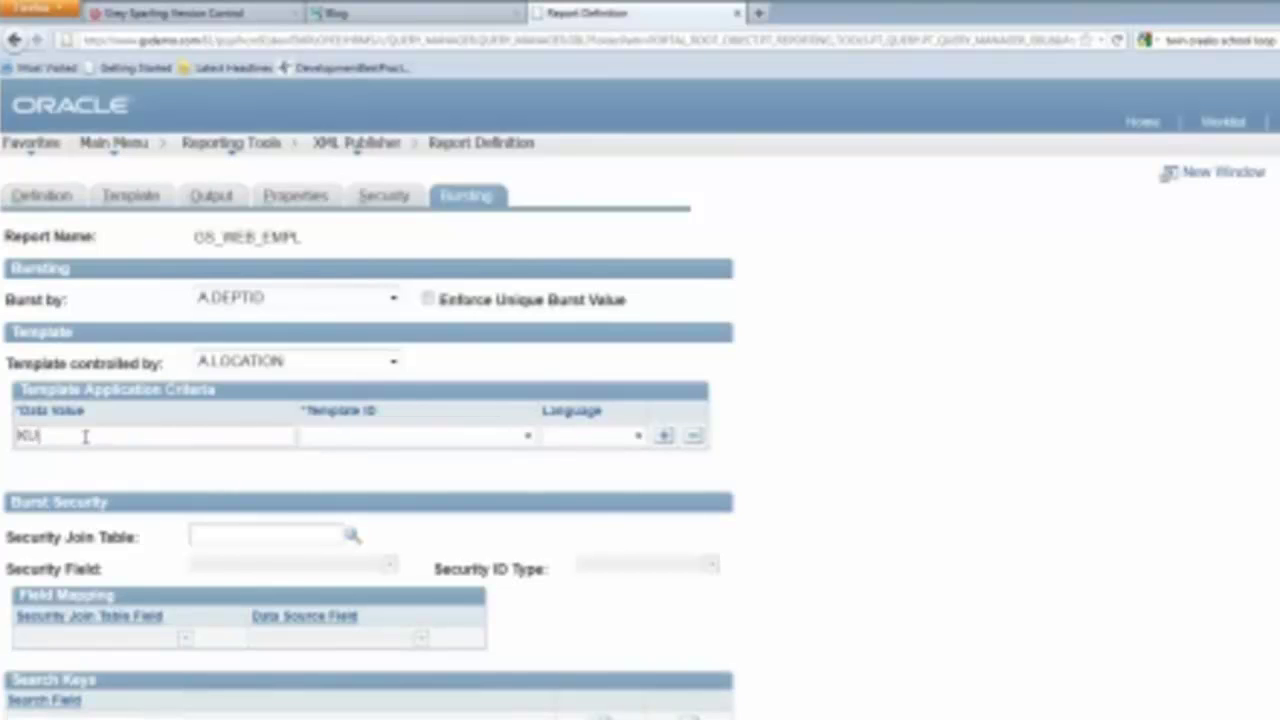
type("0030")
key("Tab")
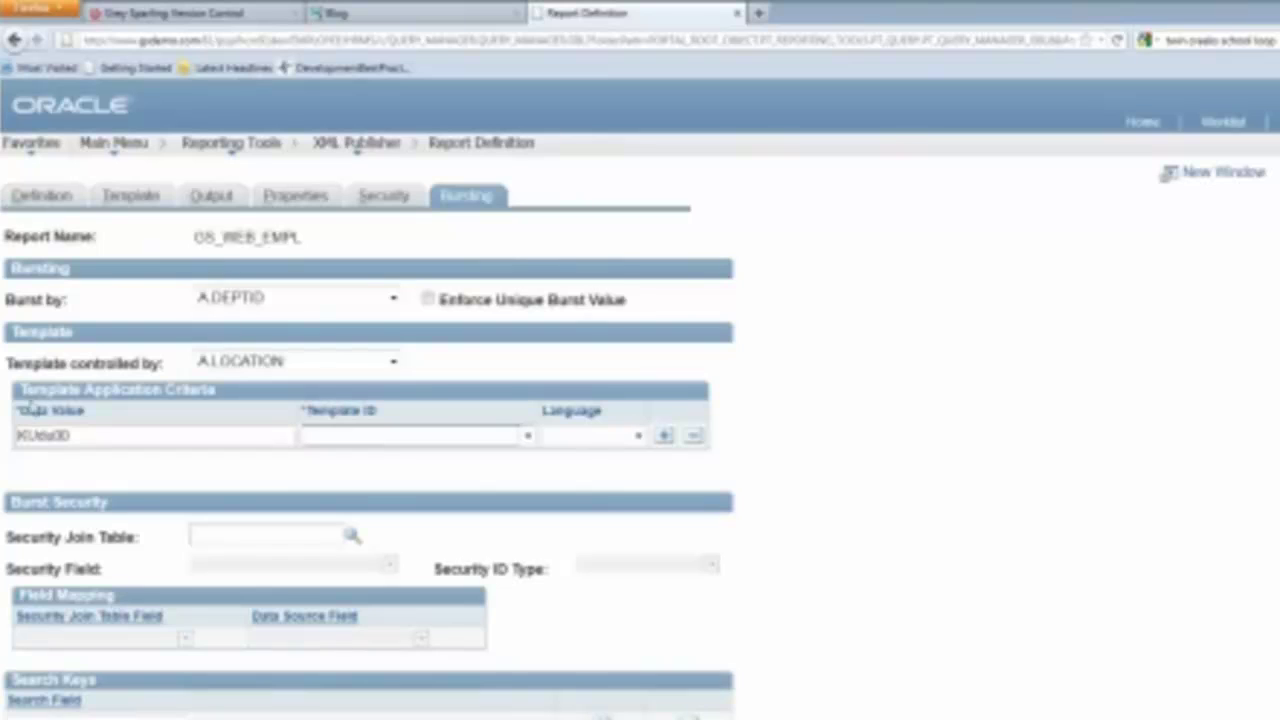
left_click(48, 432)
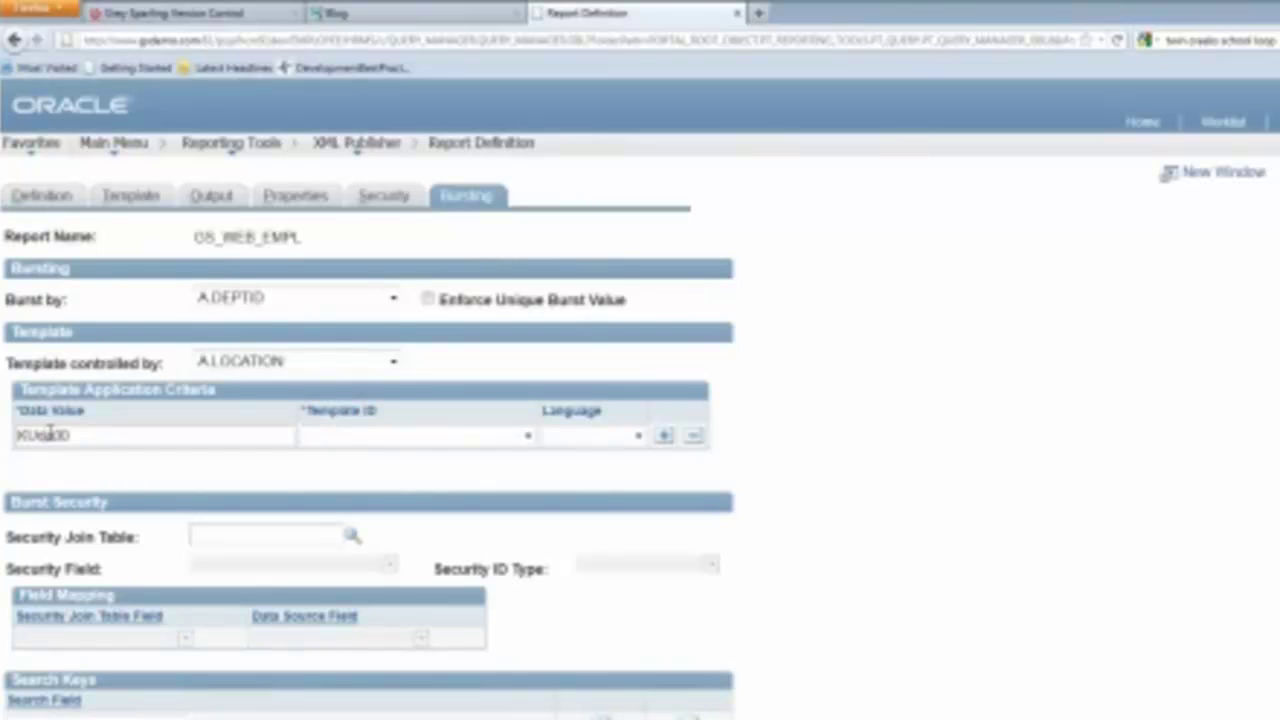
key("BackSpace")
key("BackSpace")
type("30")
left_click(438, 440)
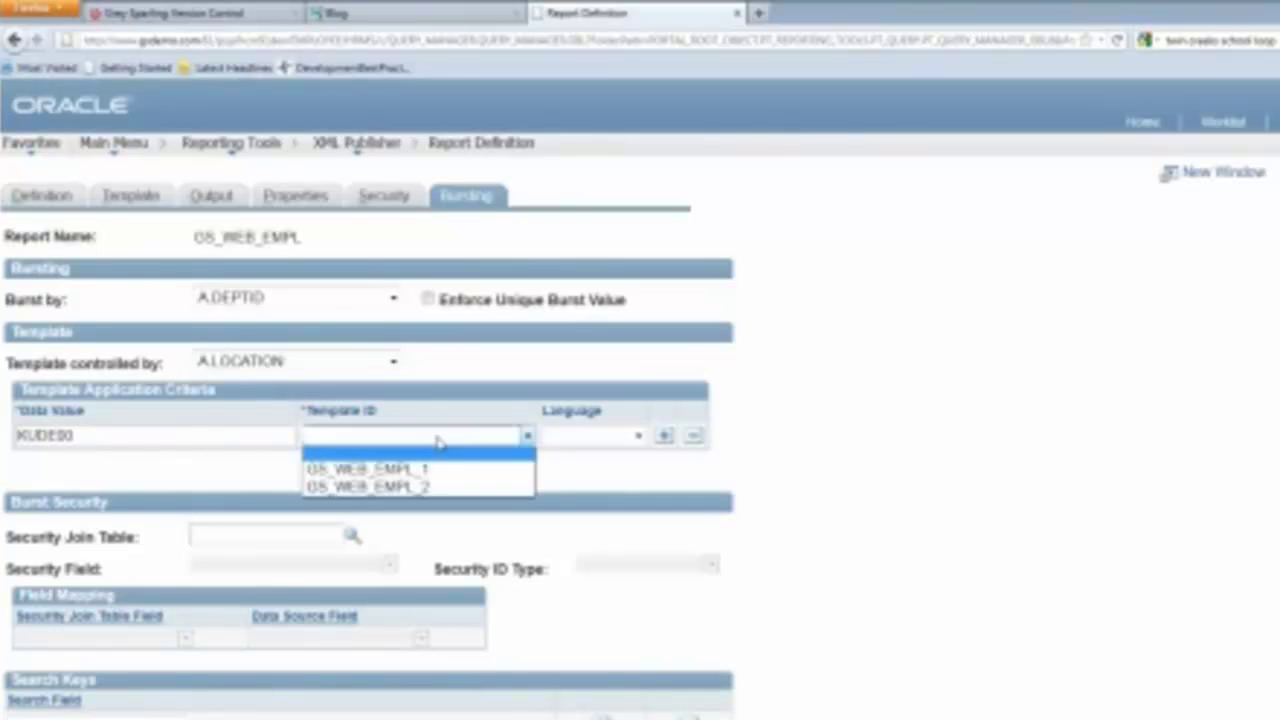
left_click(438, 469)
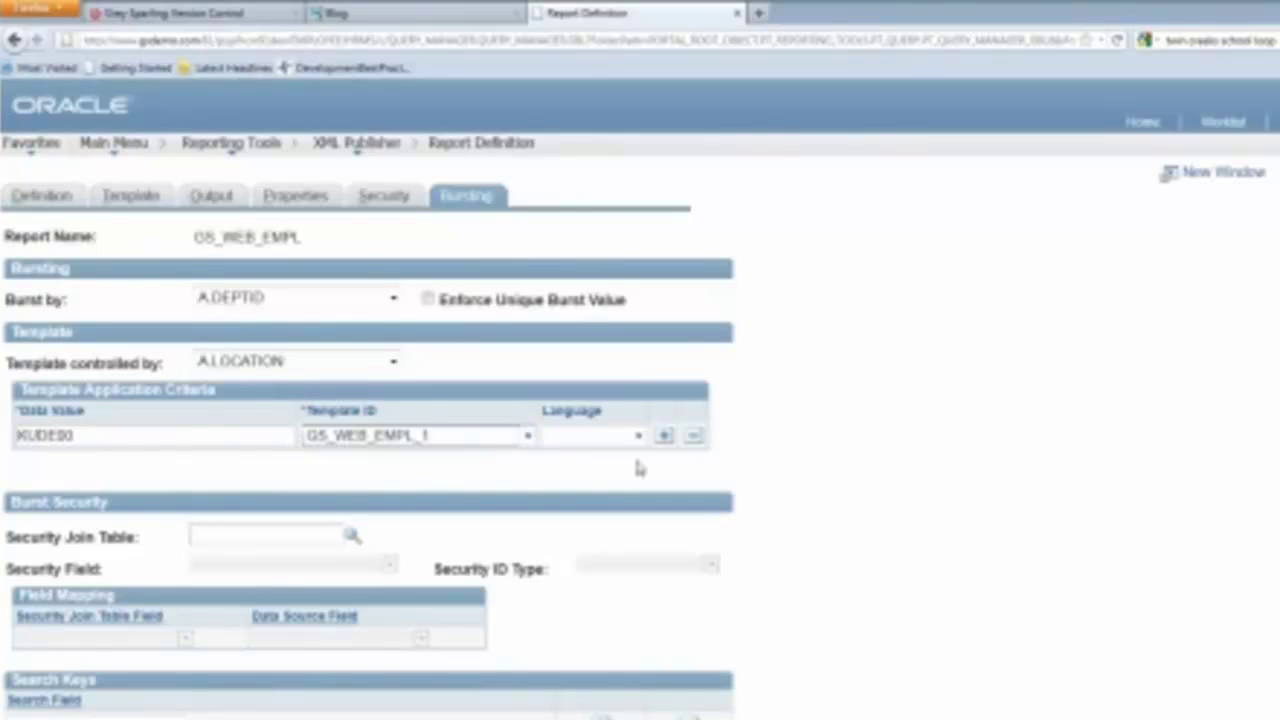
- Add a second template application criterion with data value KUNY00 and template ID GS_WEB_EMPL_2
left_click(664, 436)
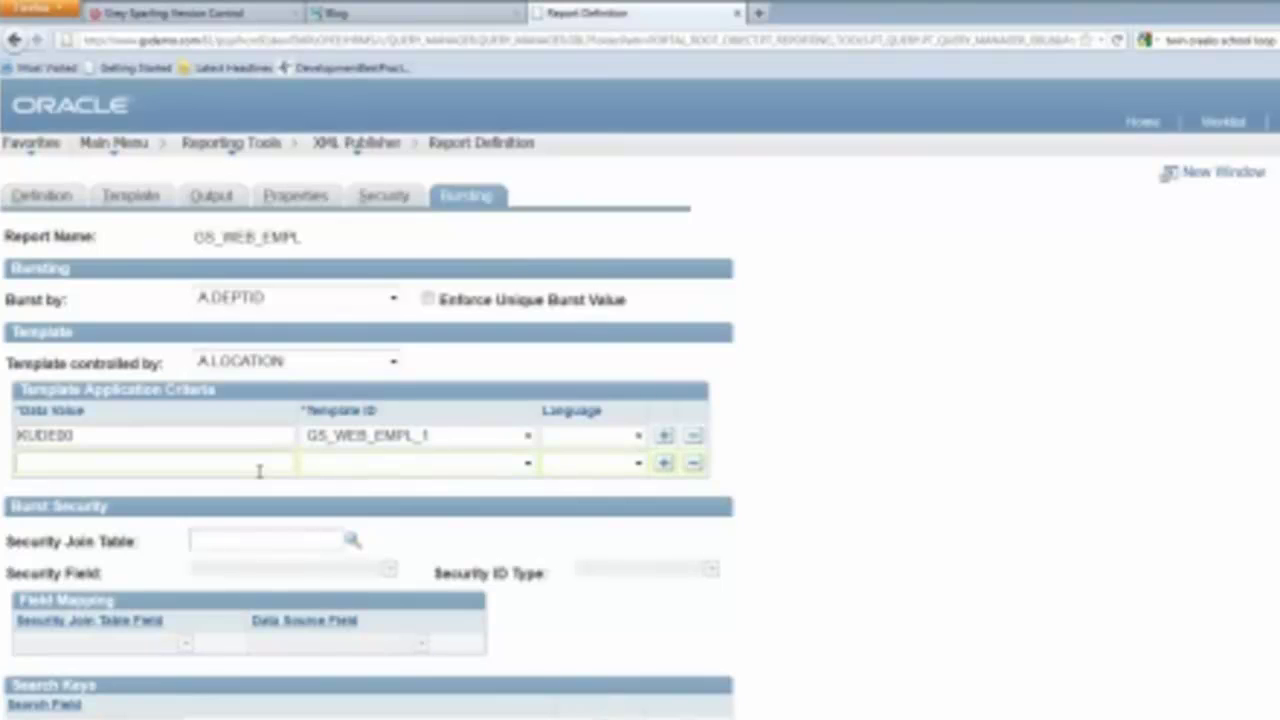
type("KUNY00")
key("Tab")
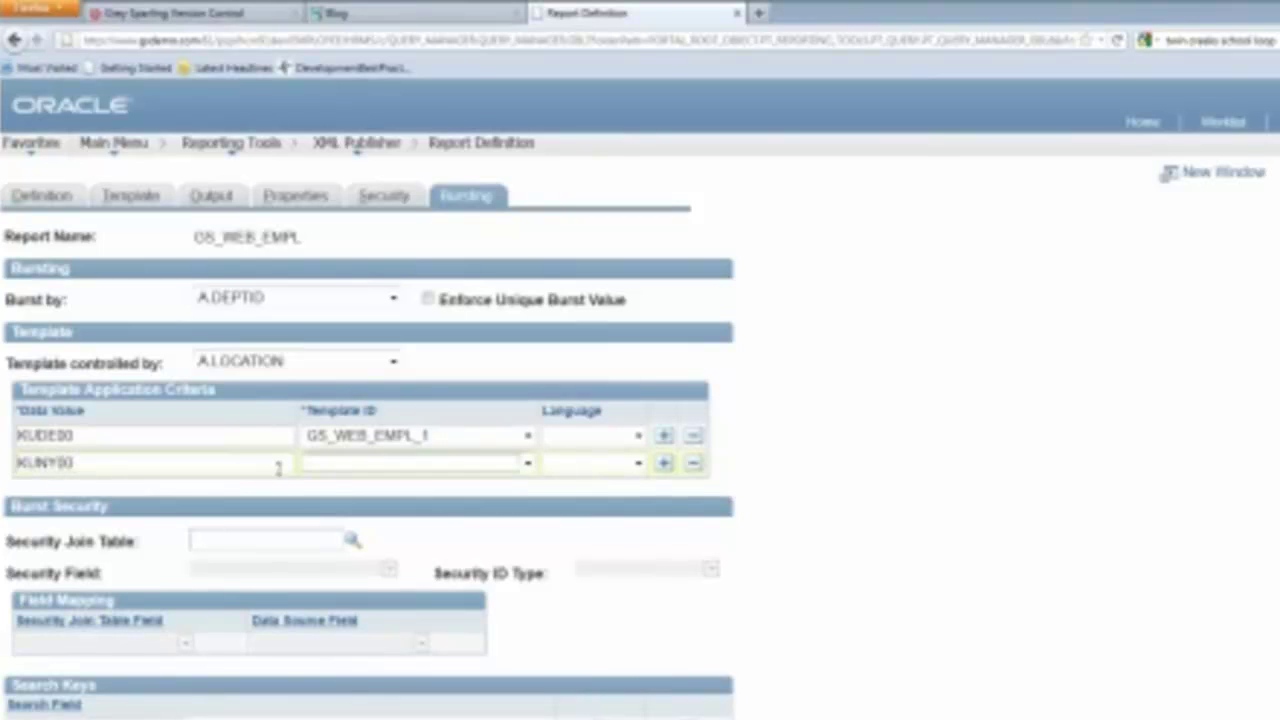
left_click(526, 463)
left_click(486, 514)
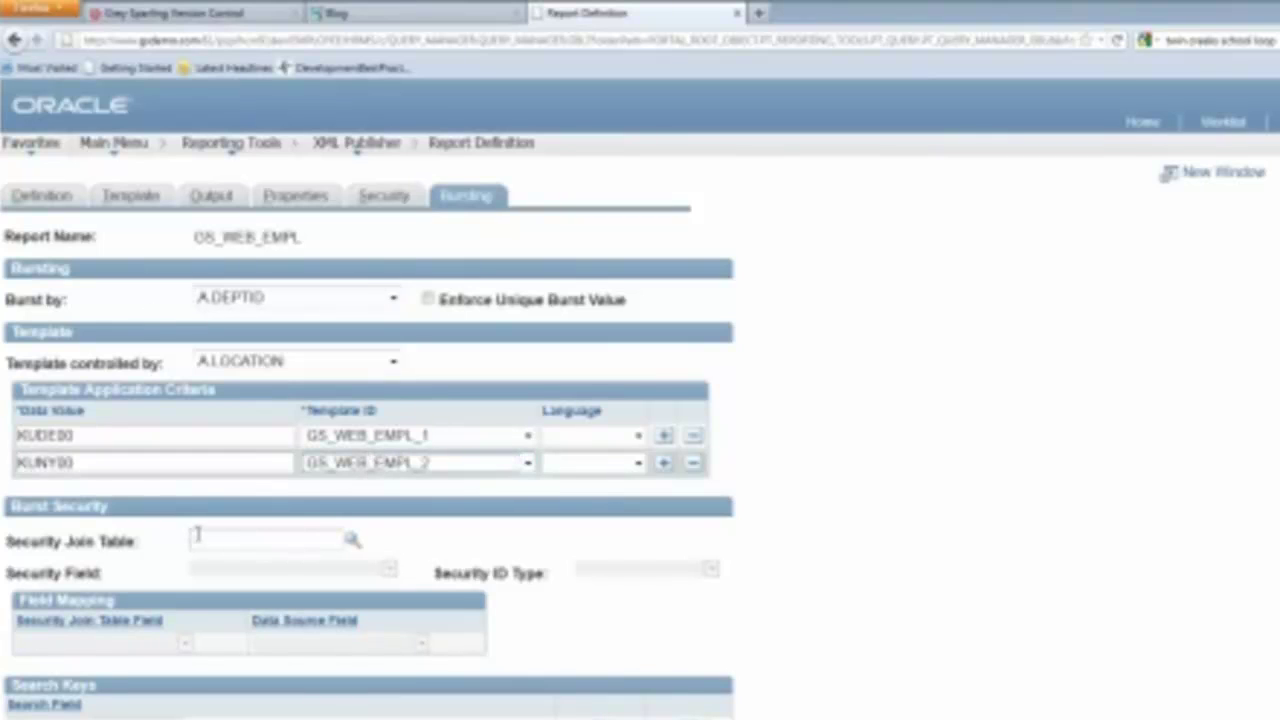
- Look up security join tables matching %SJT and browse the listed records
left_click(278, 540)
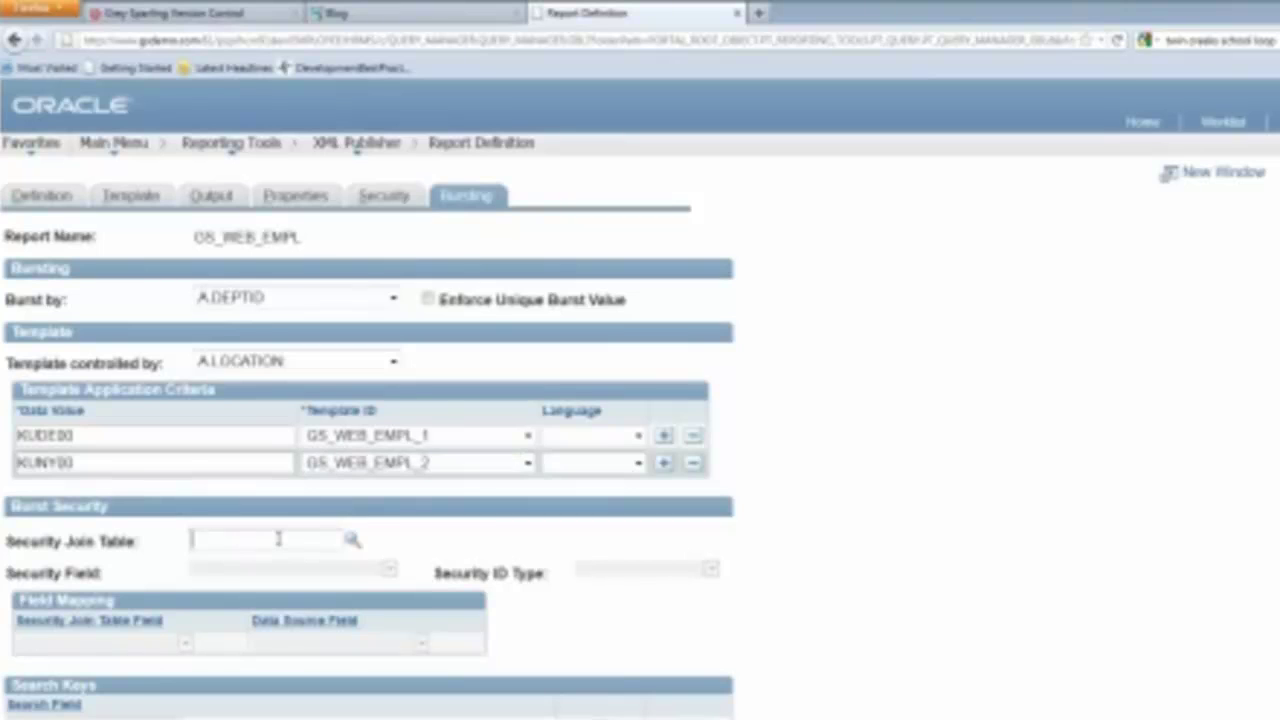
type("%SJT")
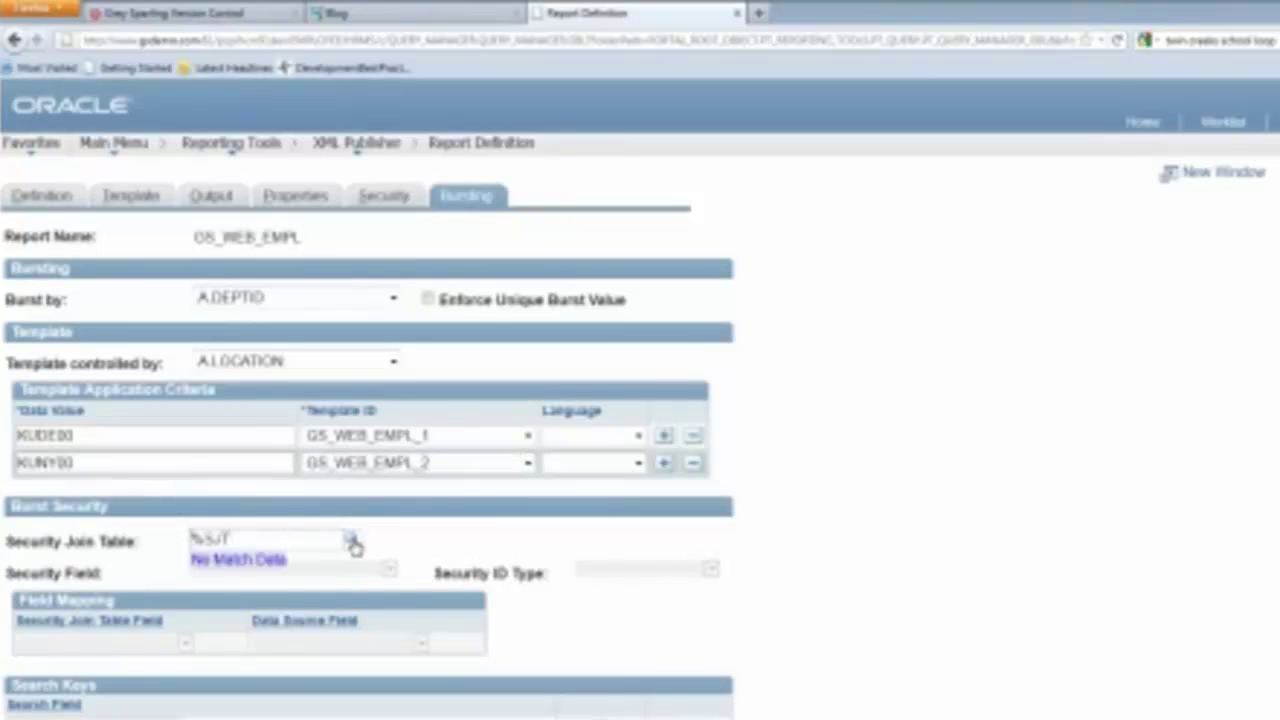
left_click(351, 540)
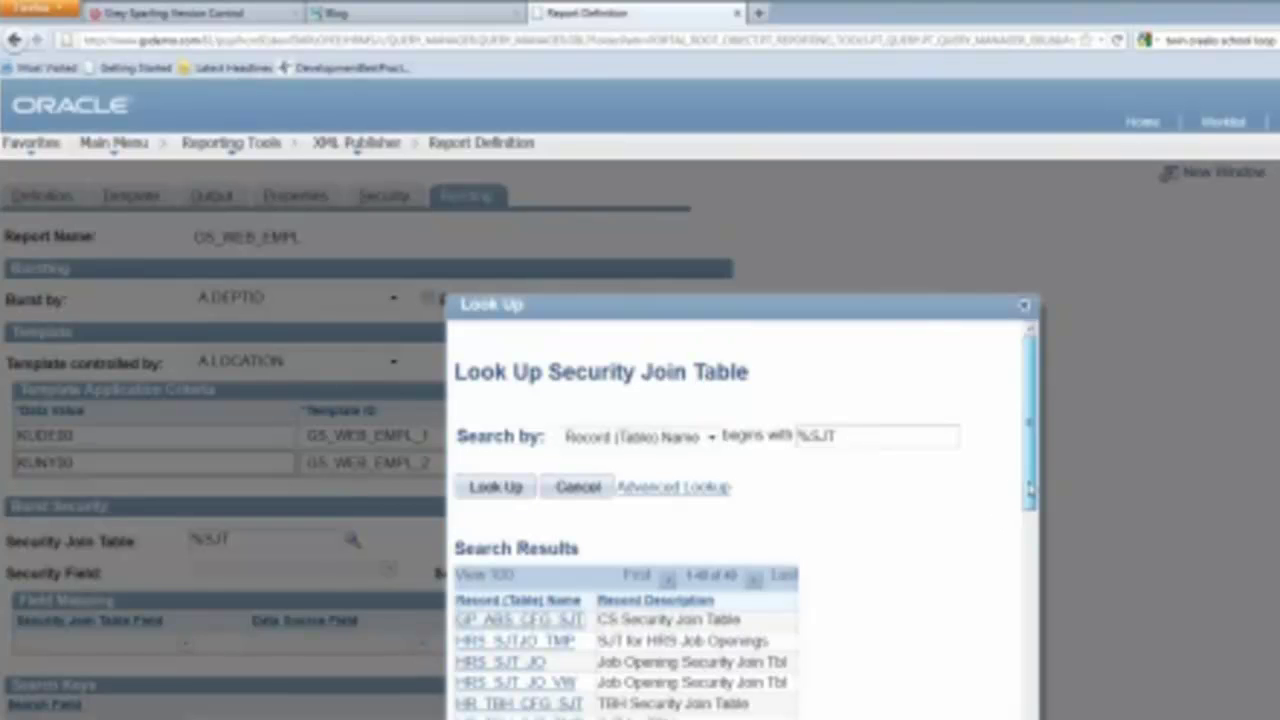
left_click_drag(1030, 490, 1028, 550)
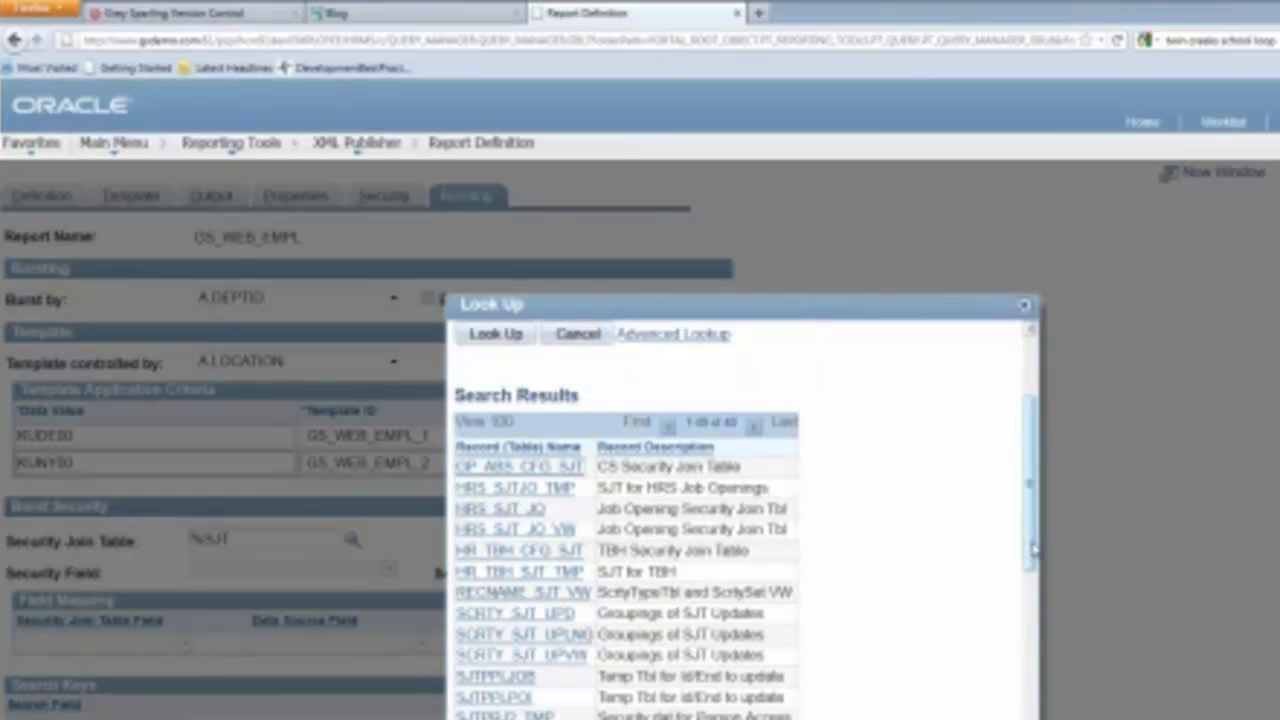
left_click_drag(1033, 548, 1032, 488)
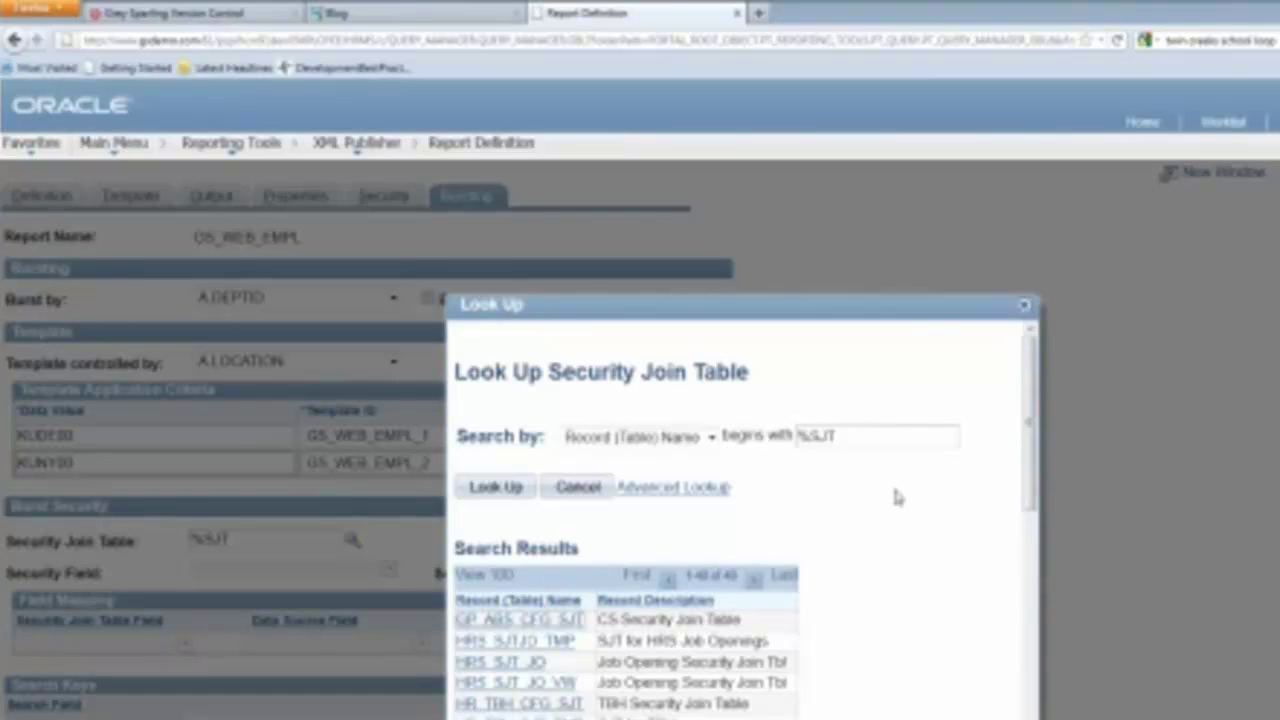
- Search the security join tables for names beginning with DEPT and choose DEPT_TBL_VW
double_click(872, 436)
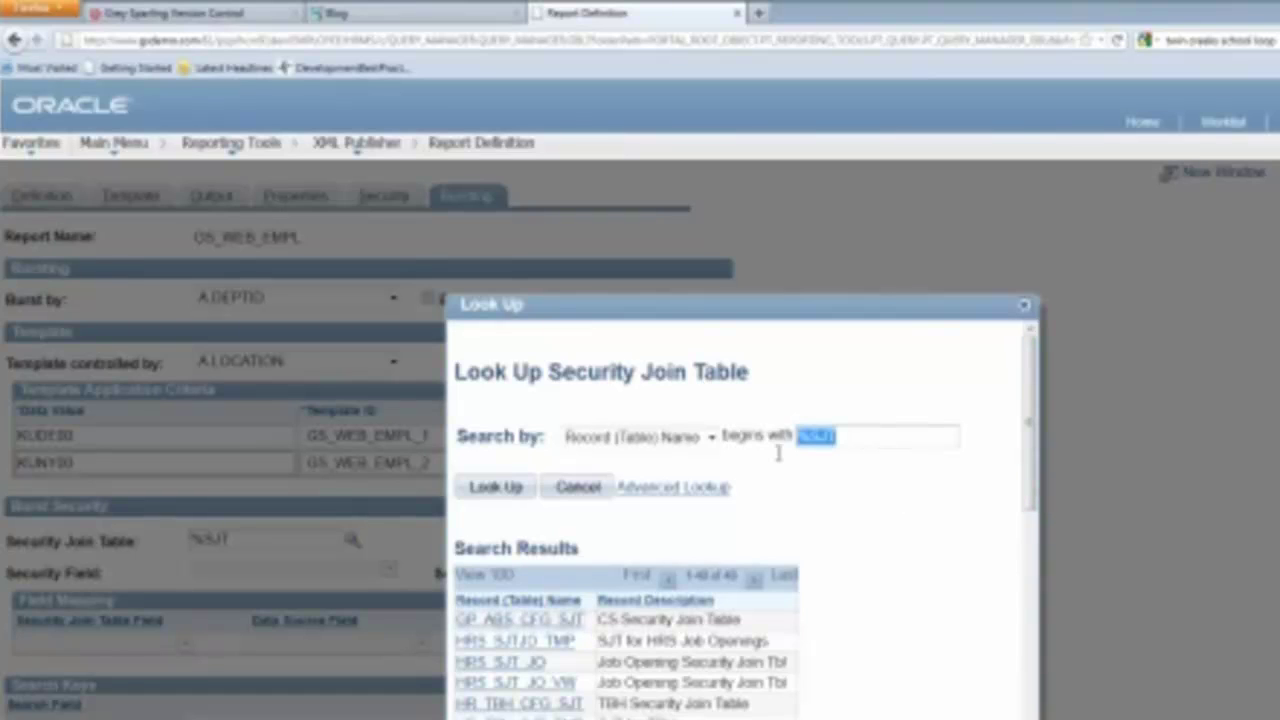
type("DEP")
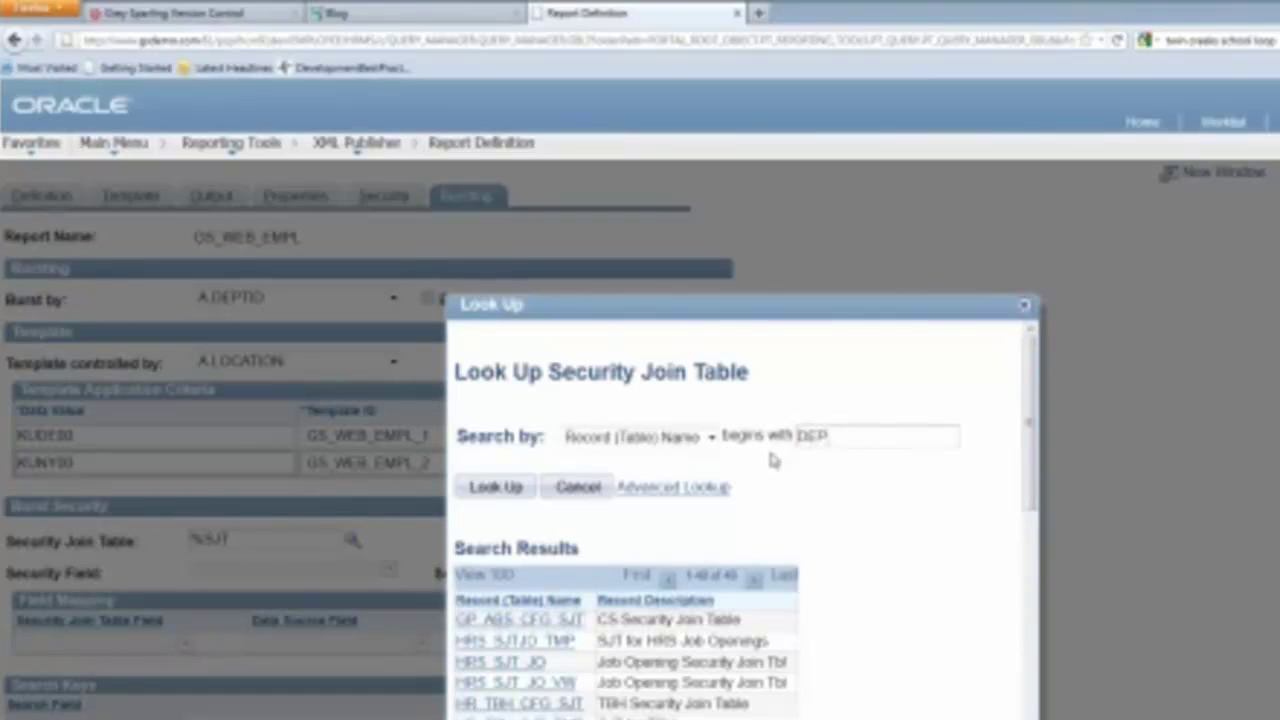
type("T")
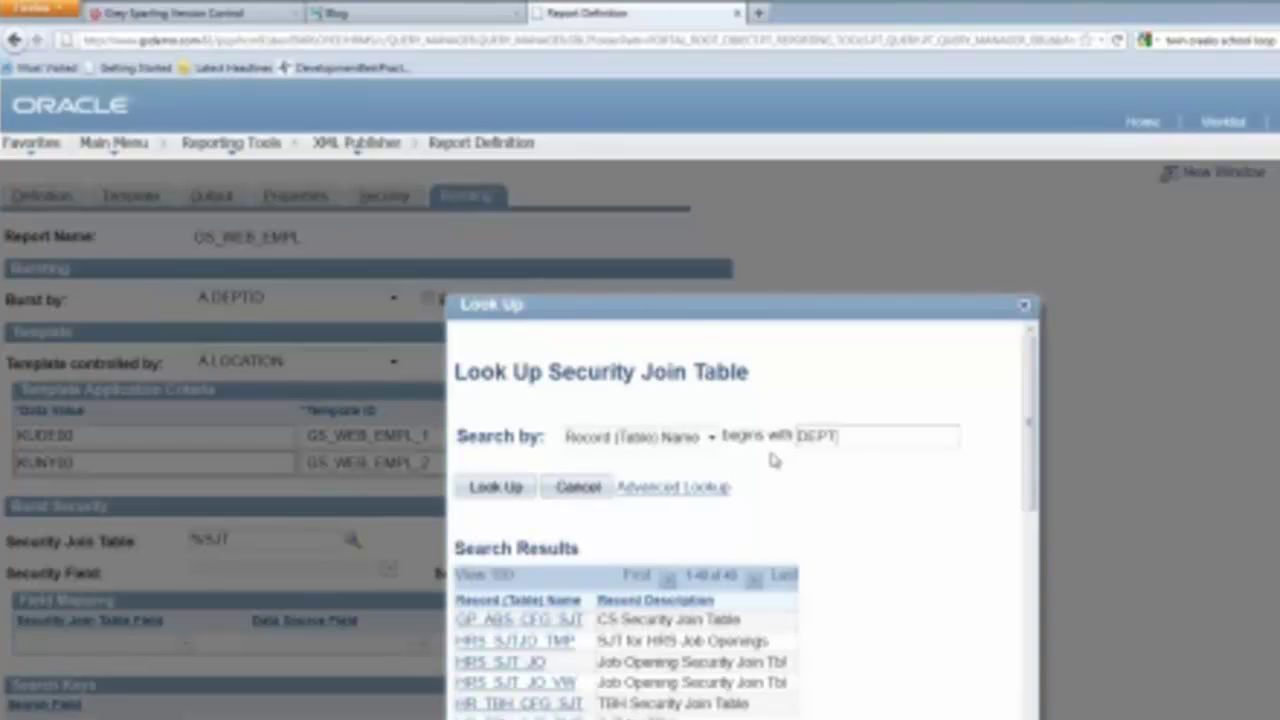
left_click(498, 487)
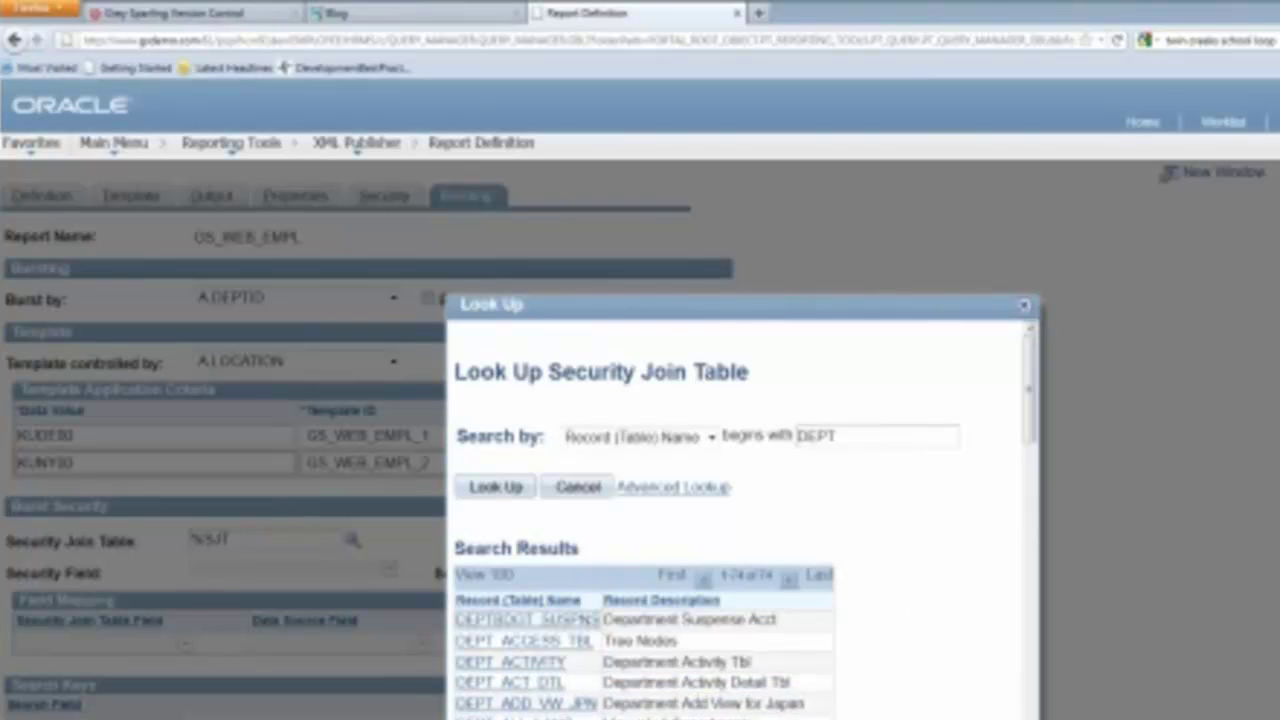
scroll(740, 510, "down", 5)
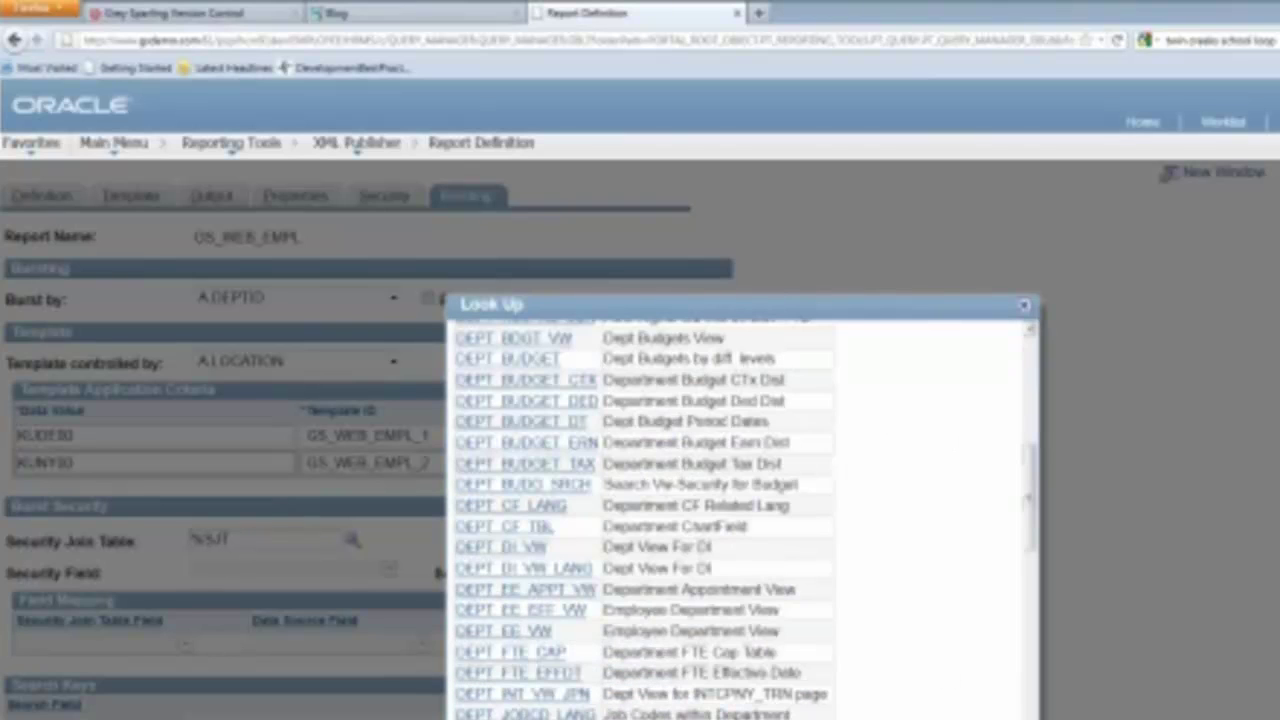
scroll(640, 520, "down", 10)
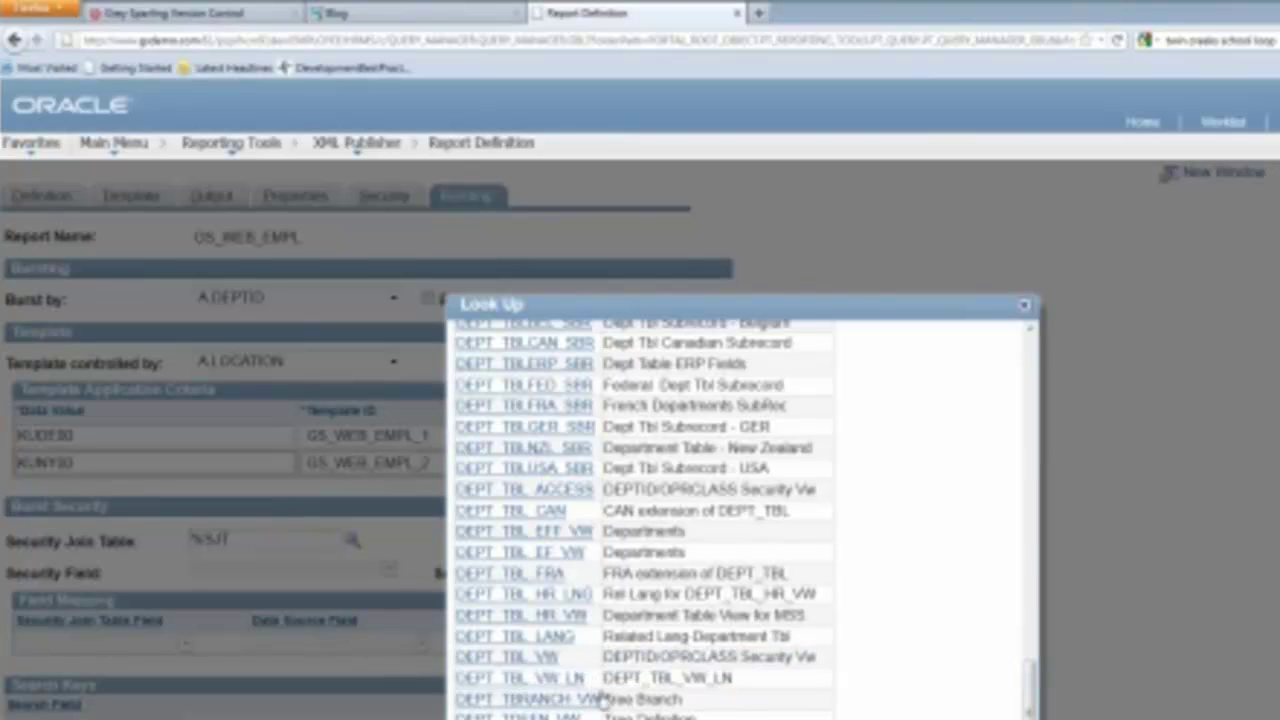
left_click(537, 662)
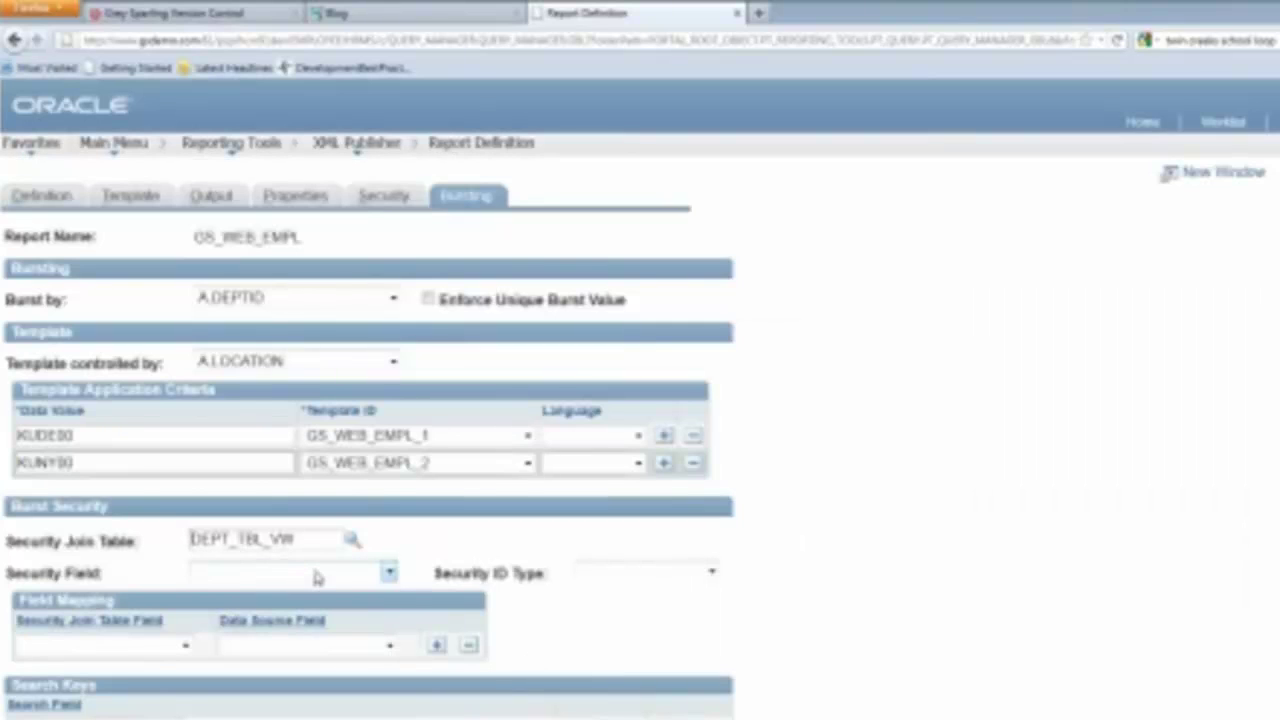
- Set the burst security field to MANAGER_ID and the security ID type to User ID
left_click(317, 576)
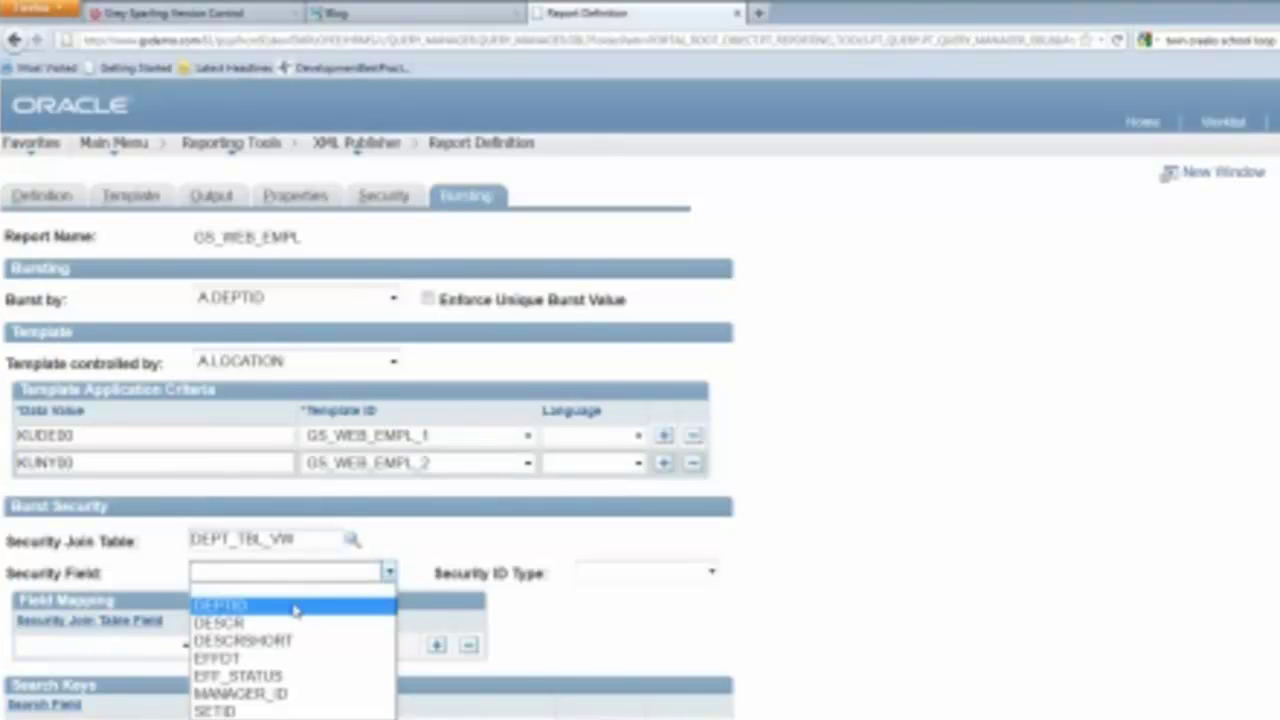
left_click(295, 607)
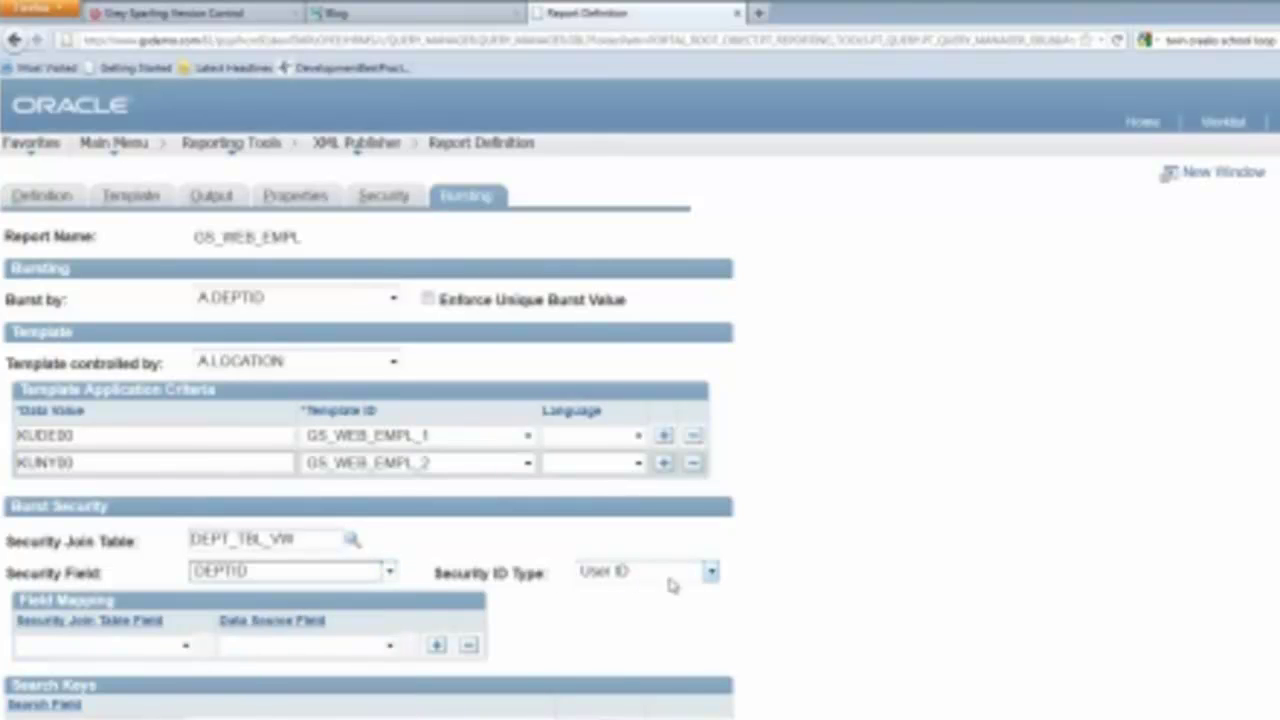
left_click(390, 572)
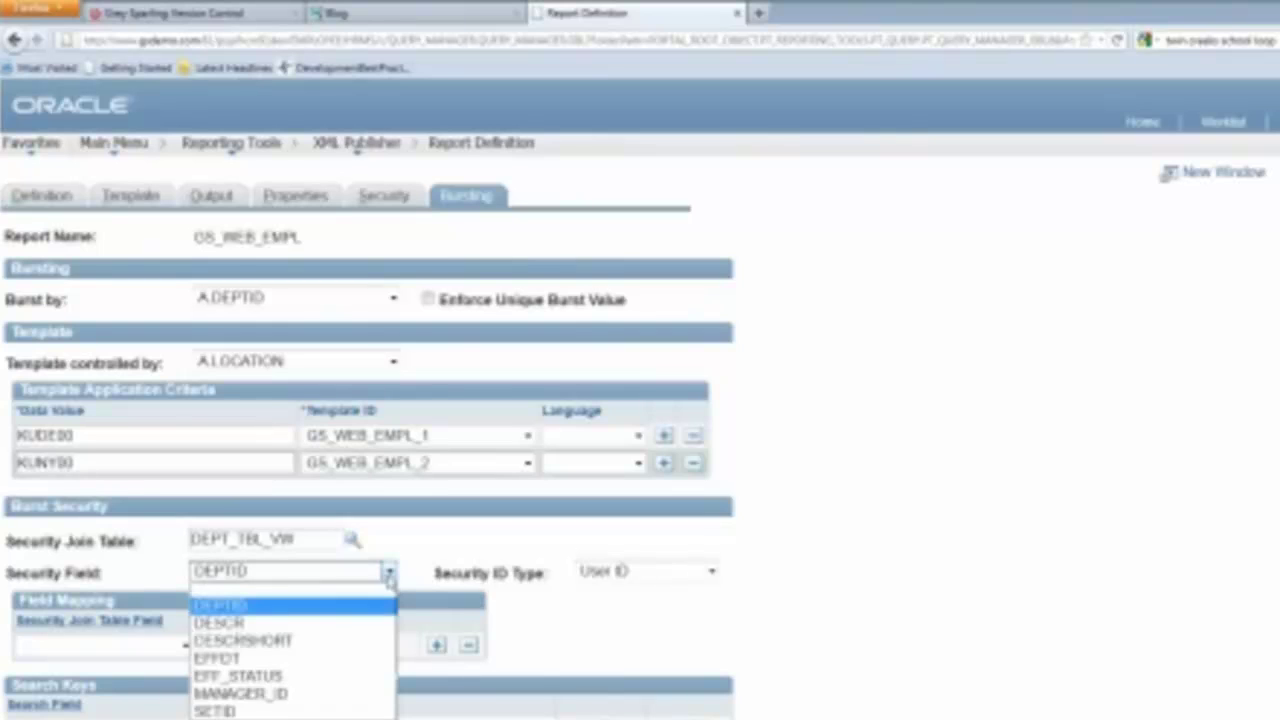
left_click(375, 697)
left_click(707, 572)
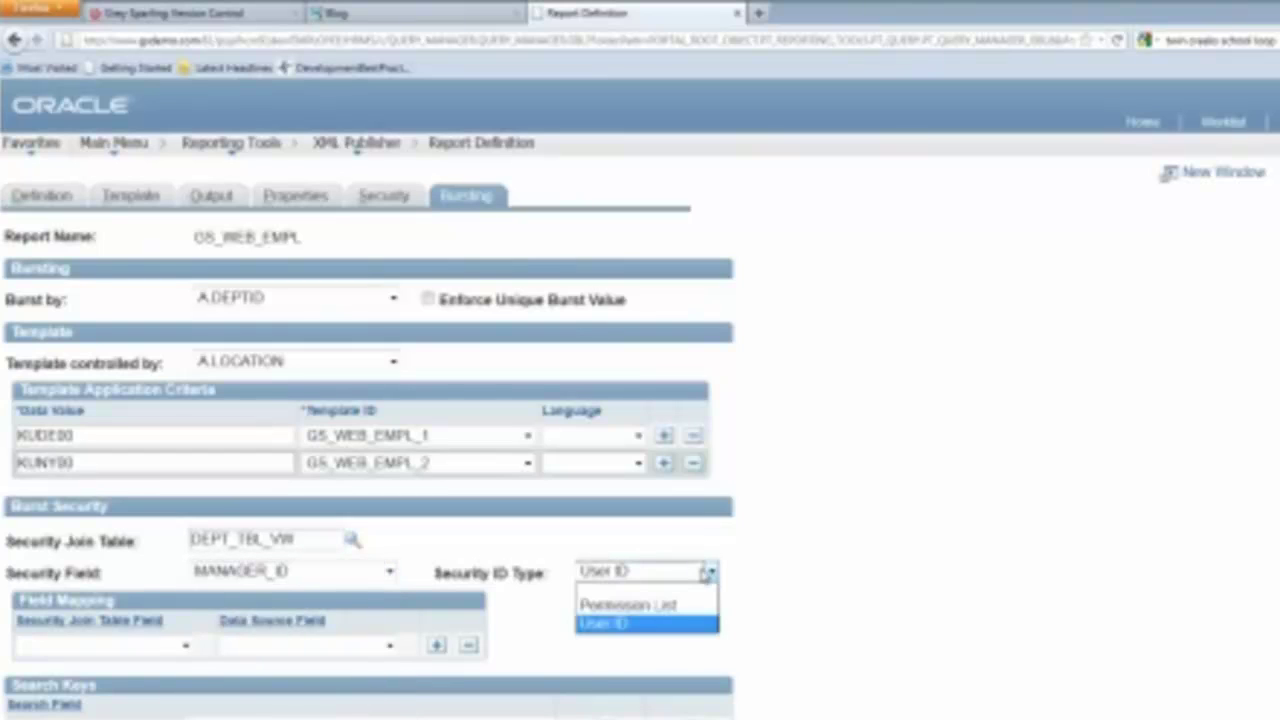
left_click(690, 624)
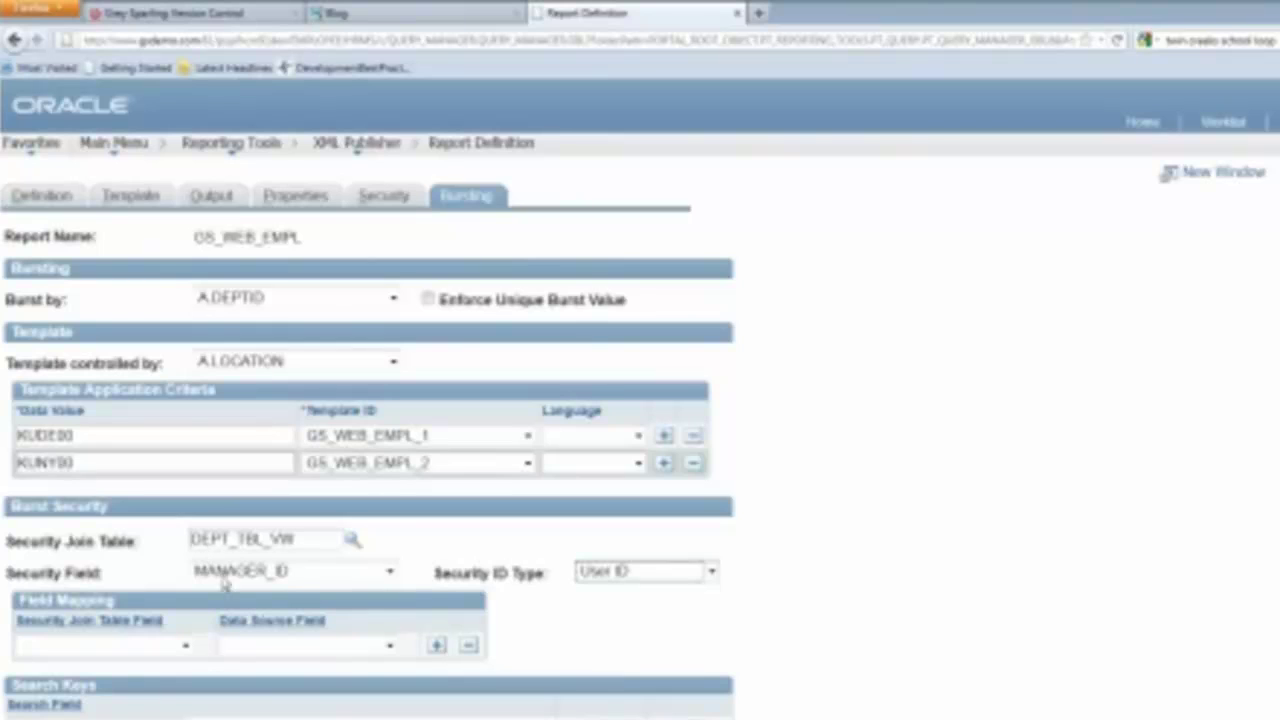
- Map the security join table field DEPTID to the data source field A.DEPTID in the burst security field mapping
left_click(184, 645)
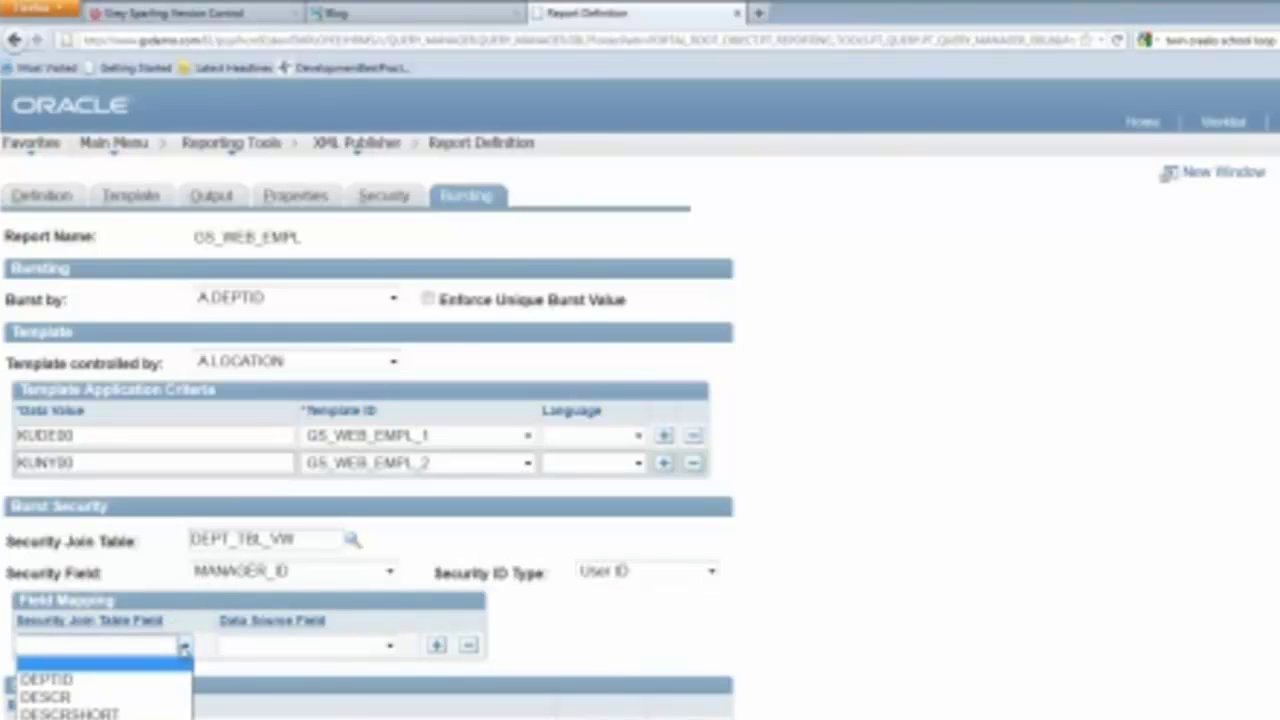
left_click(144, 678)
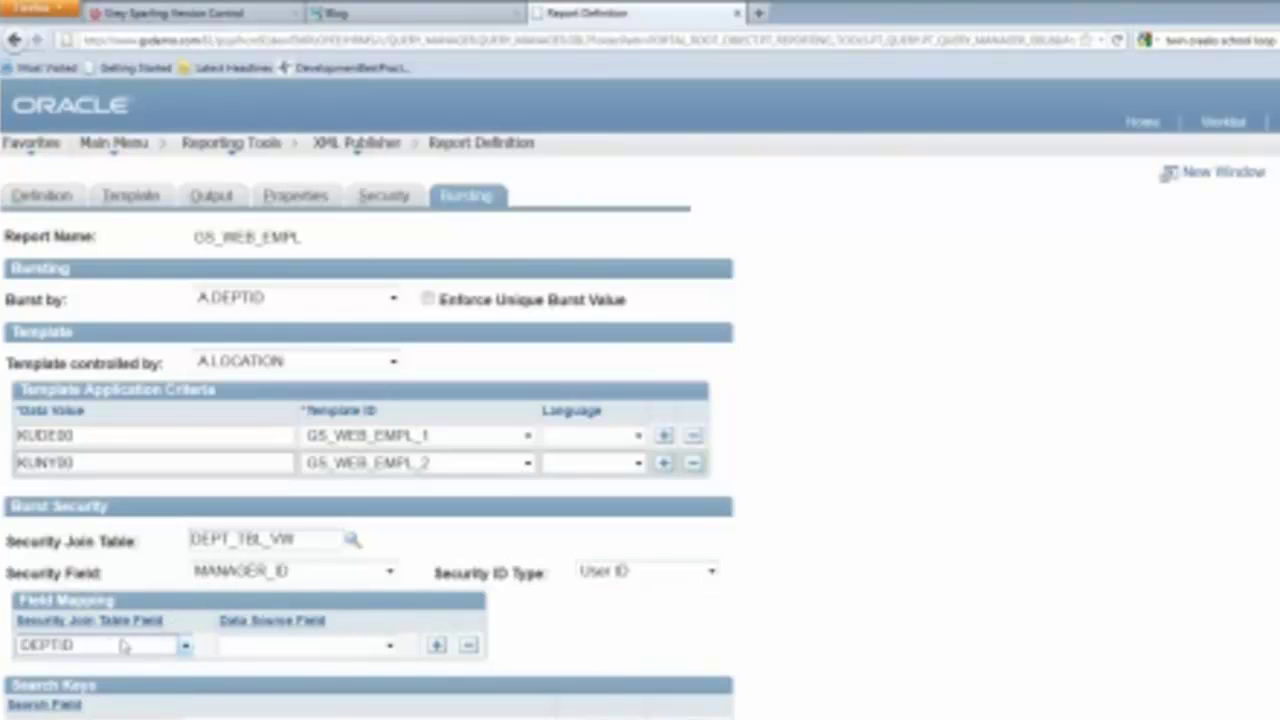
left_click(389, 646)
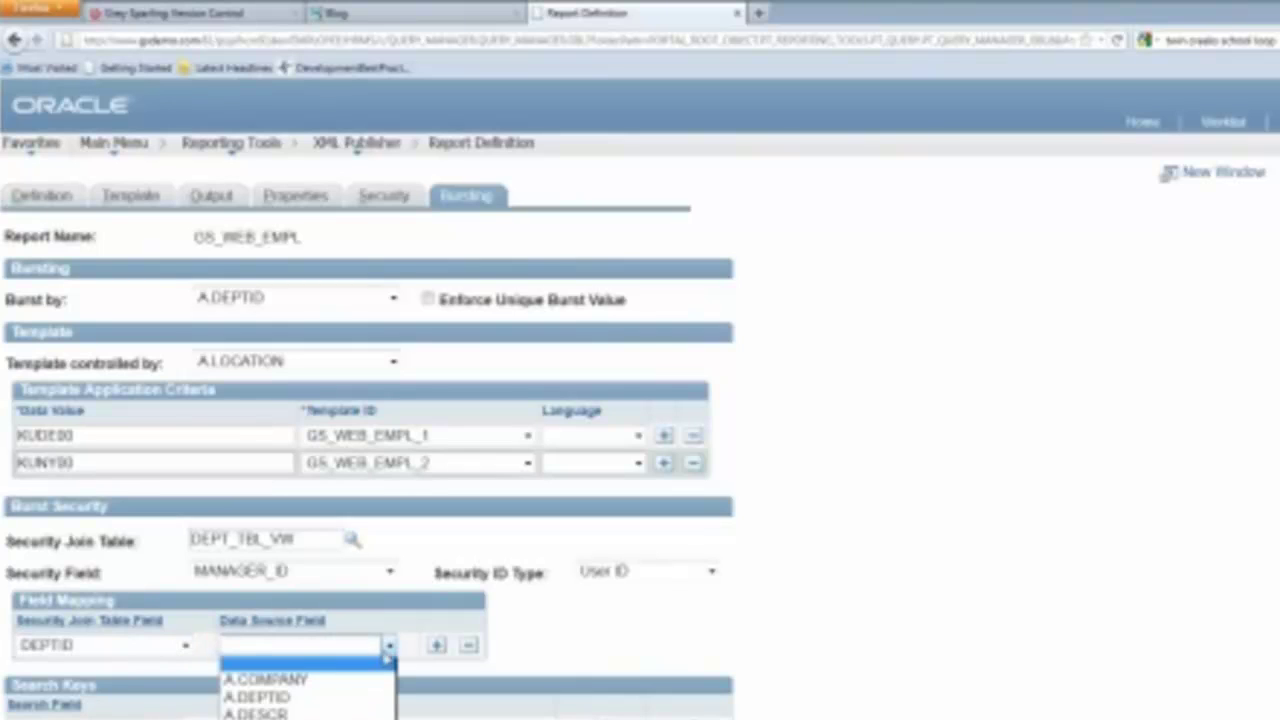
left_click(349, 698)
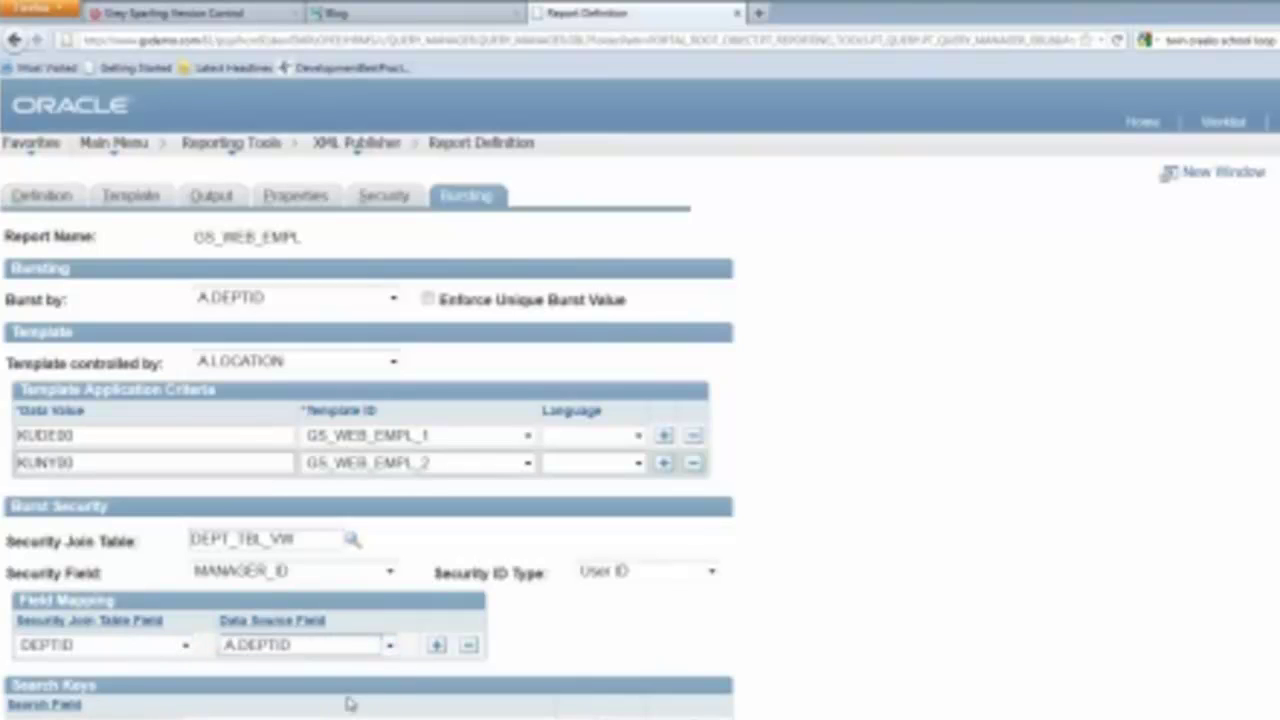
left_click(285, 650)
left_click(604, 636)
left_click_drag(192, 540, 270, 540)
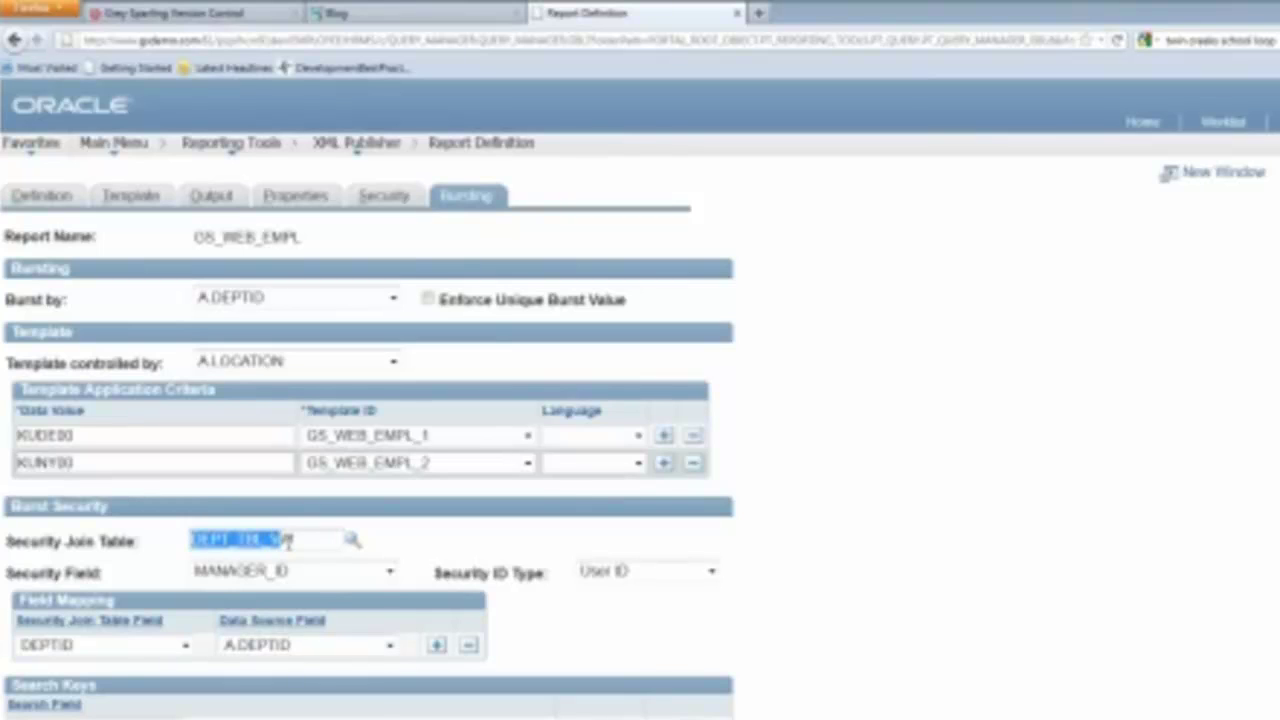
left_click_drag(288, 541, 292, 540)
left_click_drag(90, 435, 12, 455)
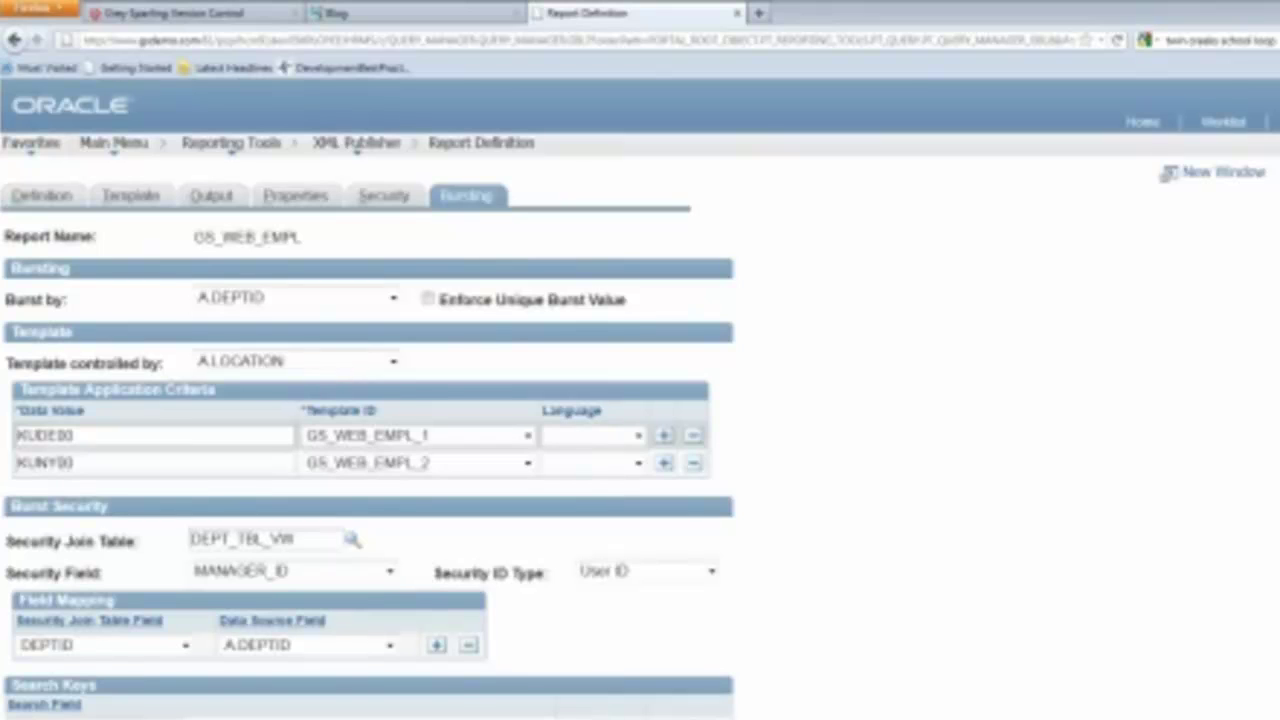
left_click(350, 147)
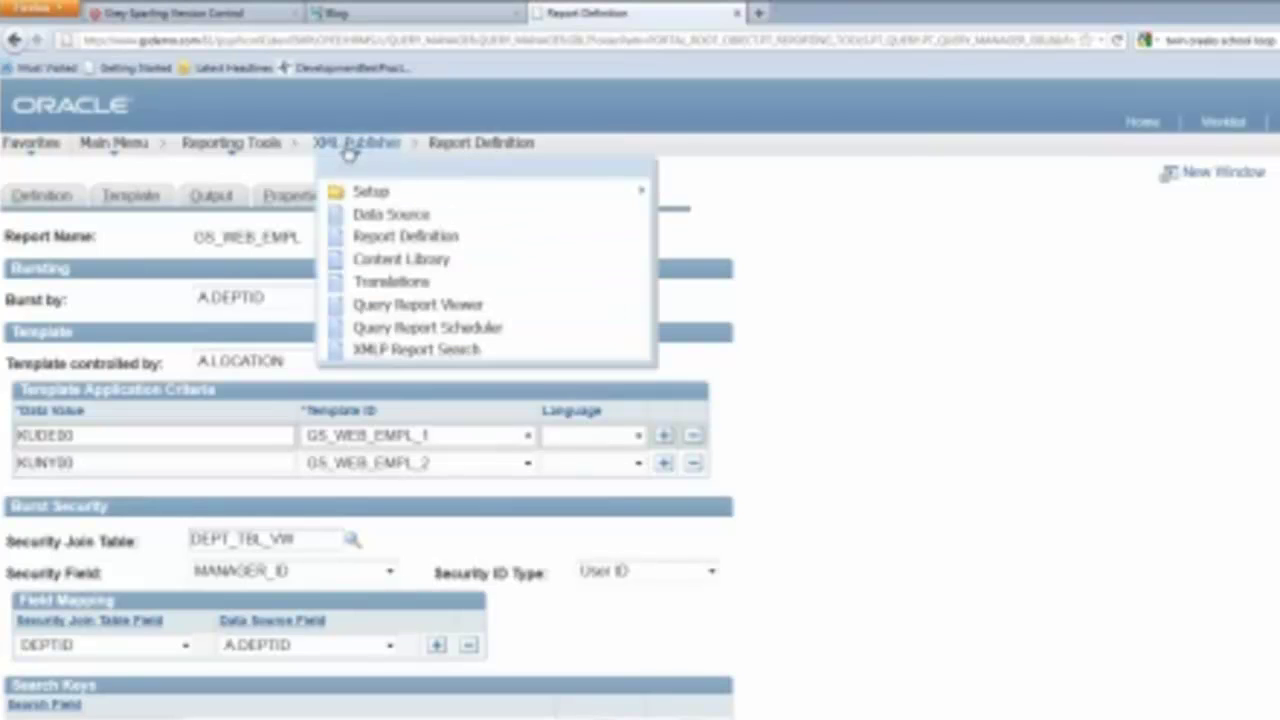
left_click(243, 150)
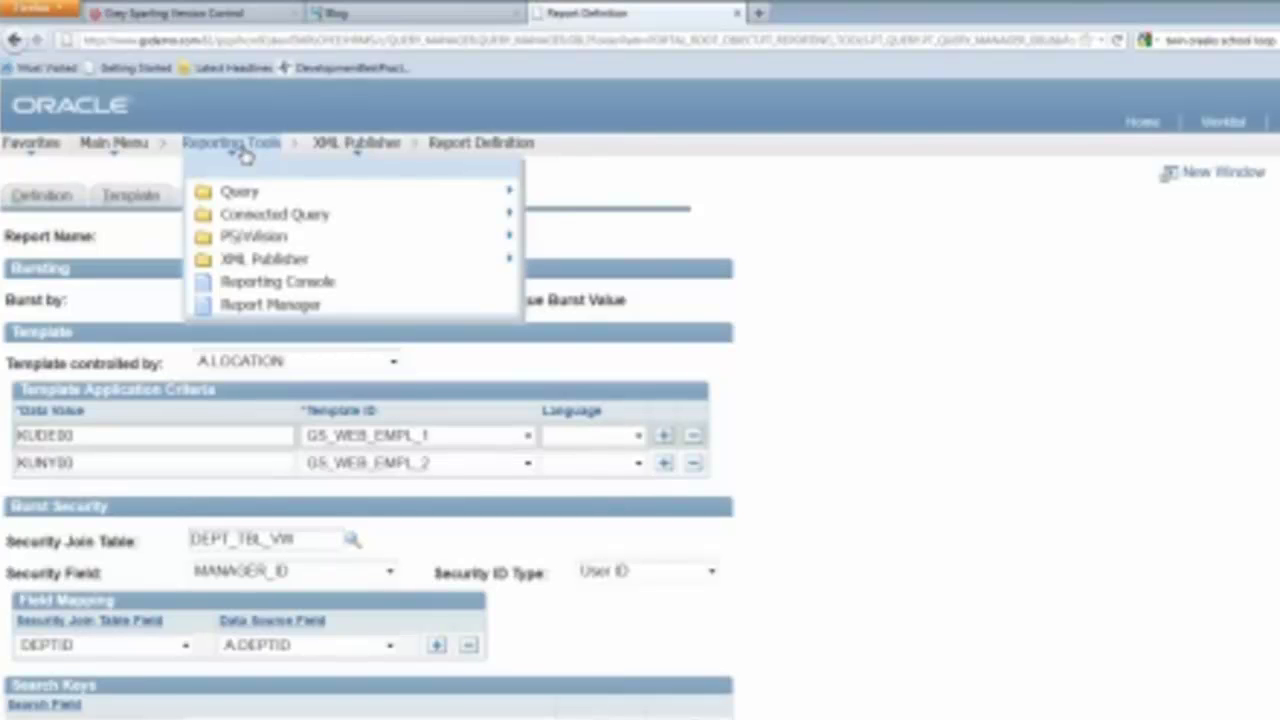
mouse_move(280, 222)
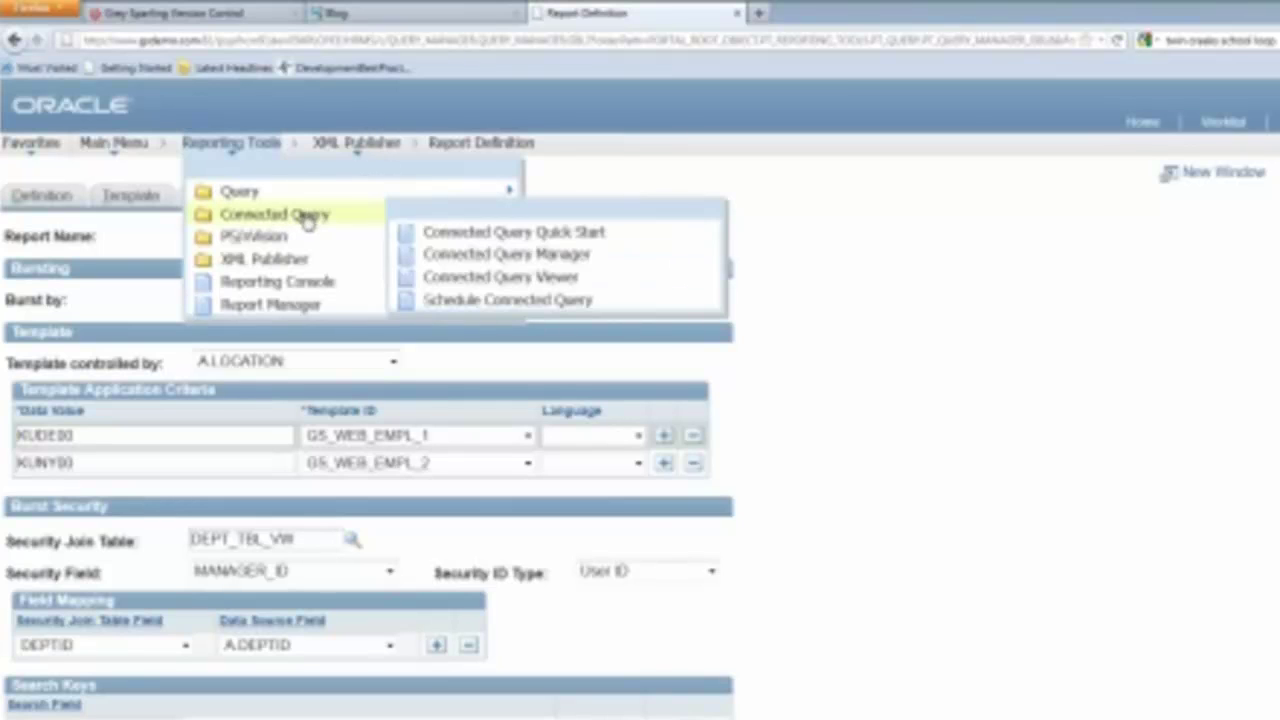
left_click(470, 258)
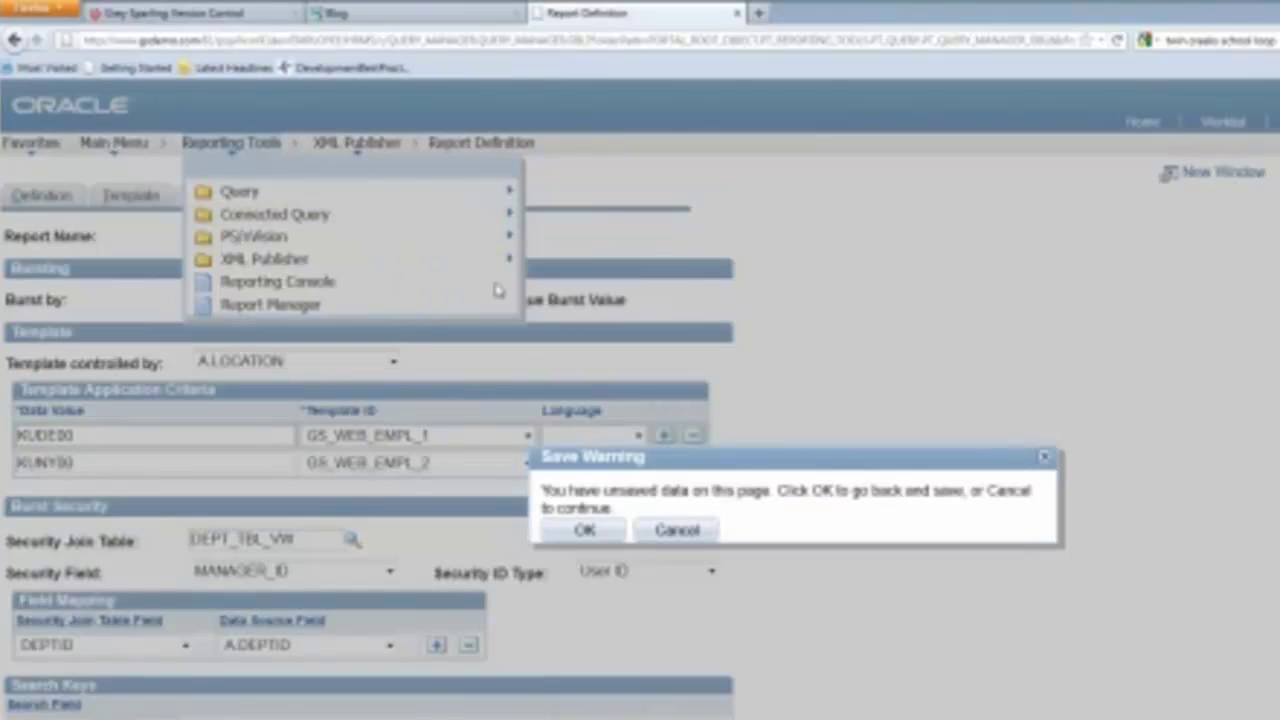
left_click(590, 531)
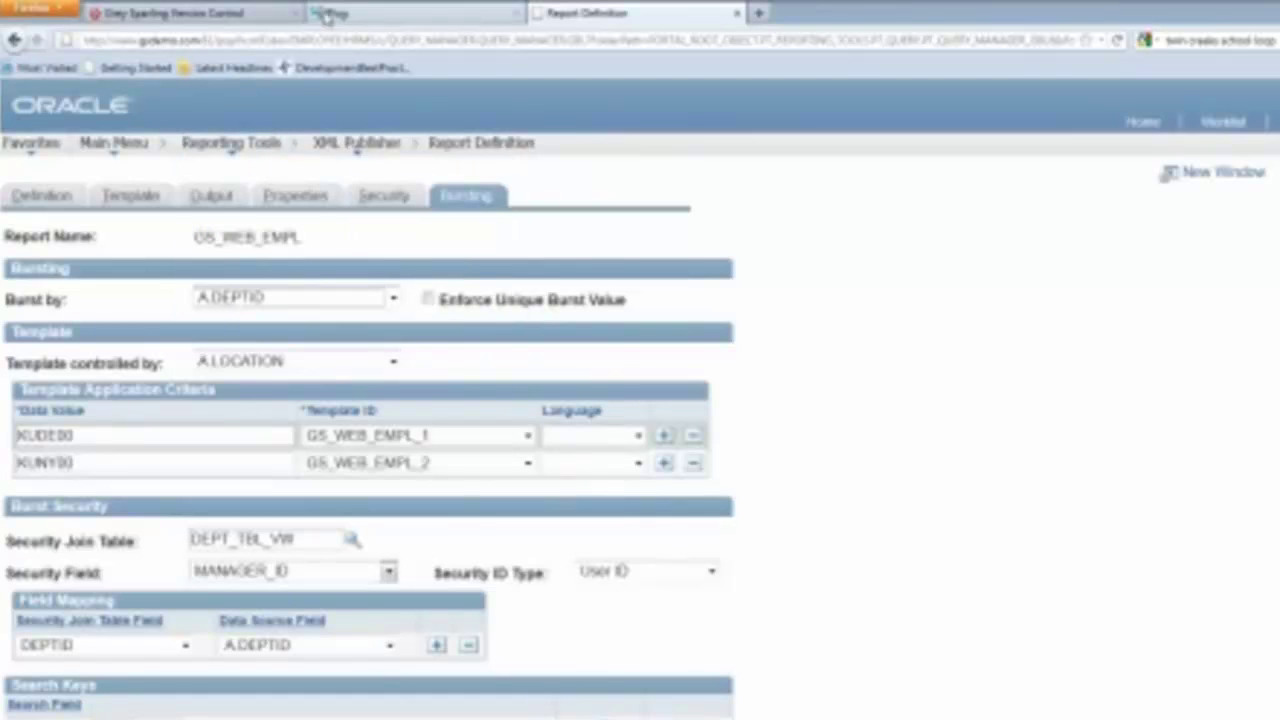
- Open Connected Query Manager from the reporting tools and copy the link location of its page
mouse_move(245, 146)
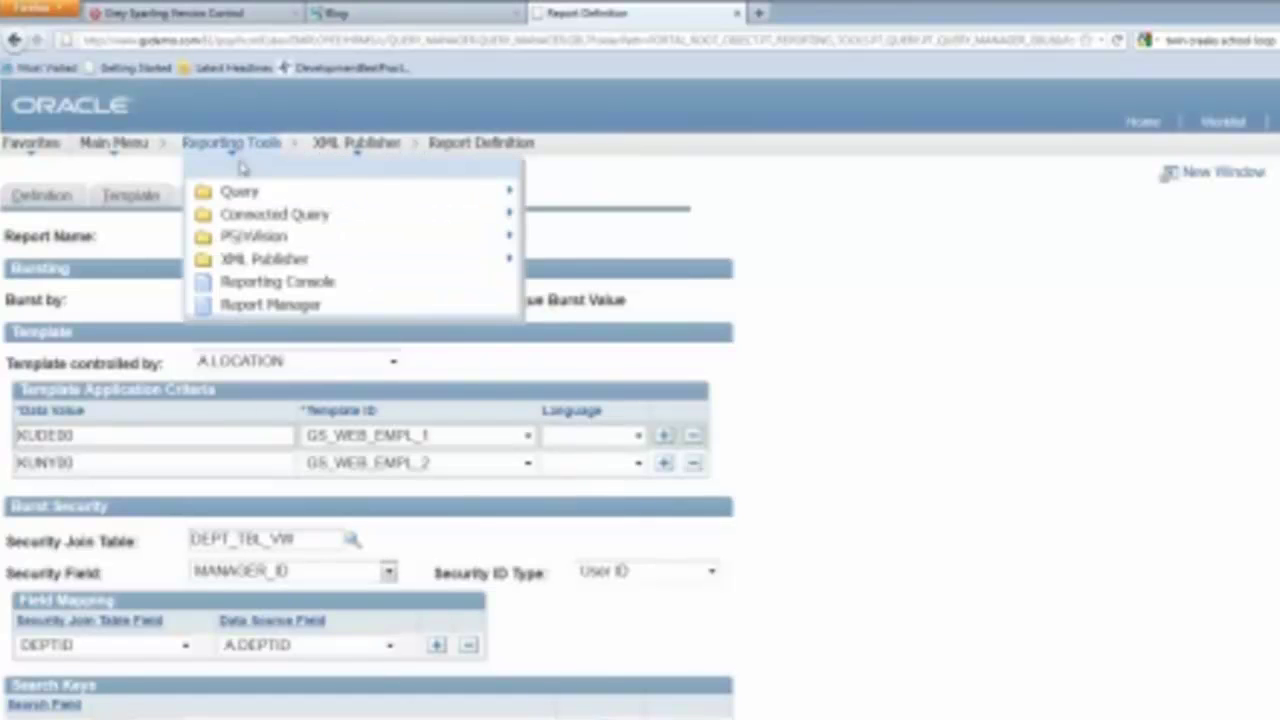
mouse_move(278, 220)
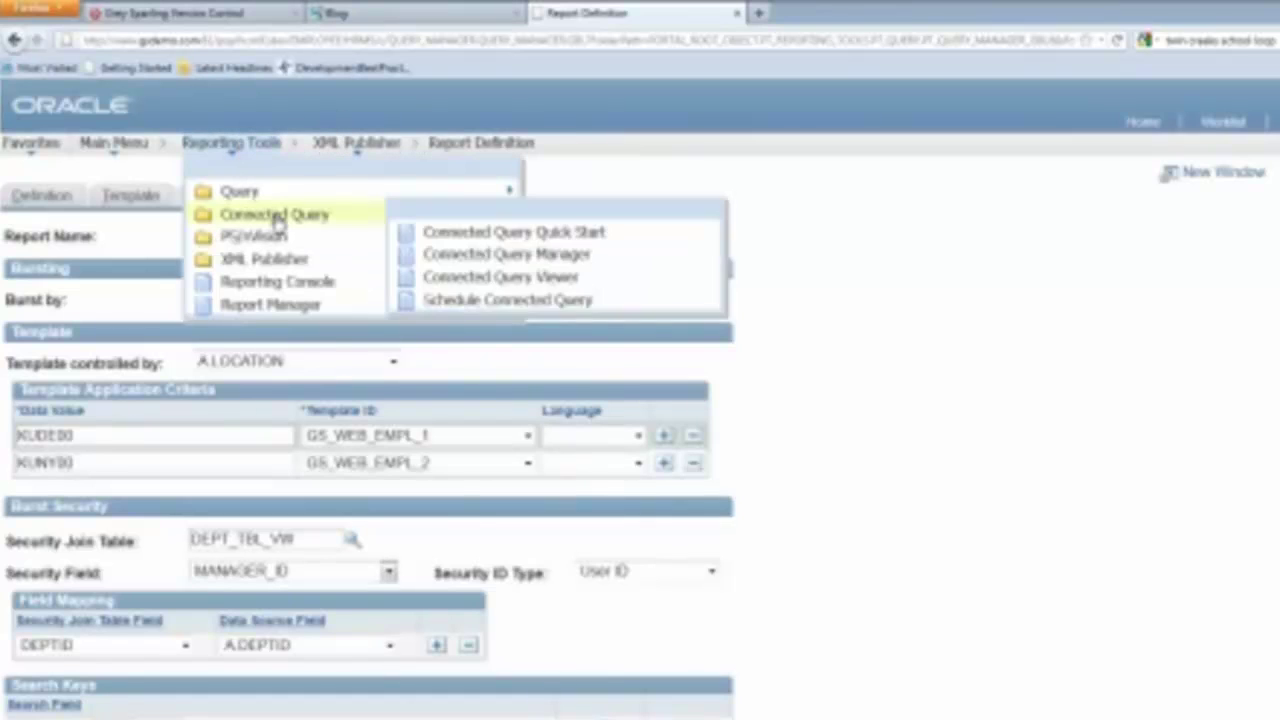
left_click(509, 254)
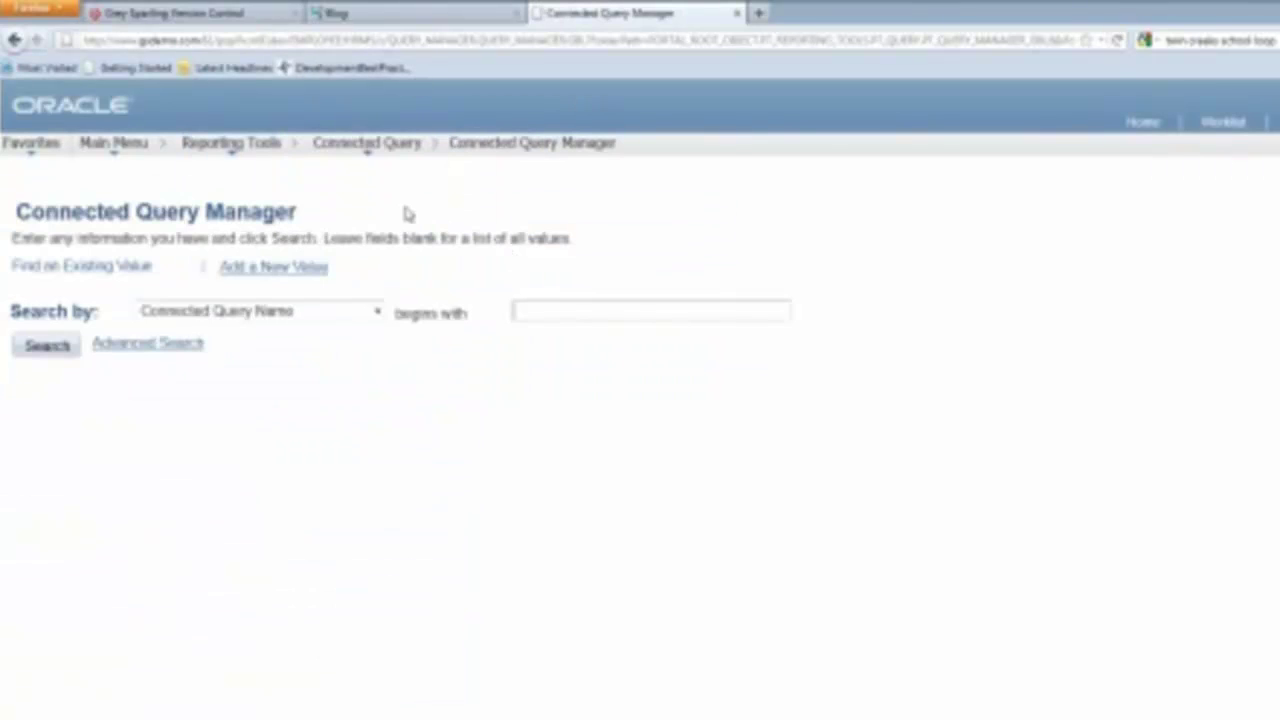
right_click(520, 157)
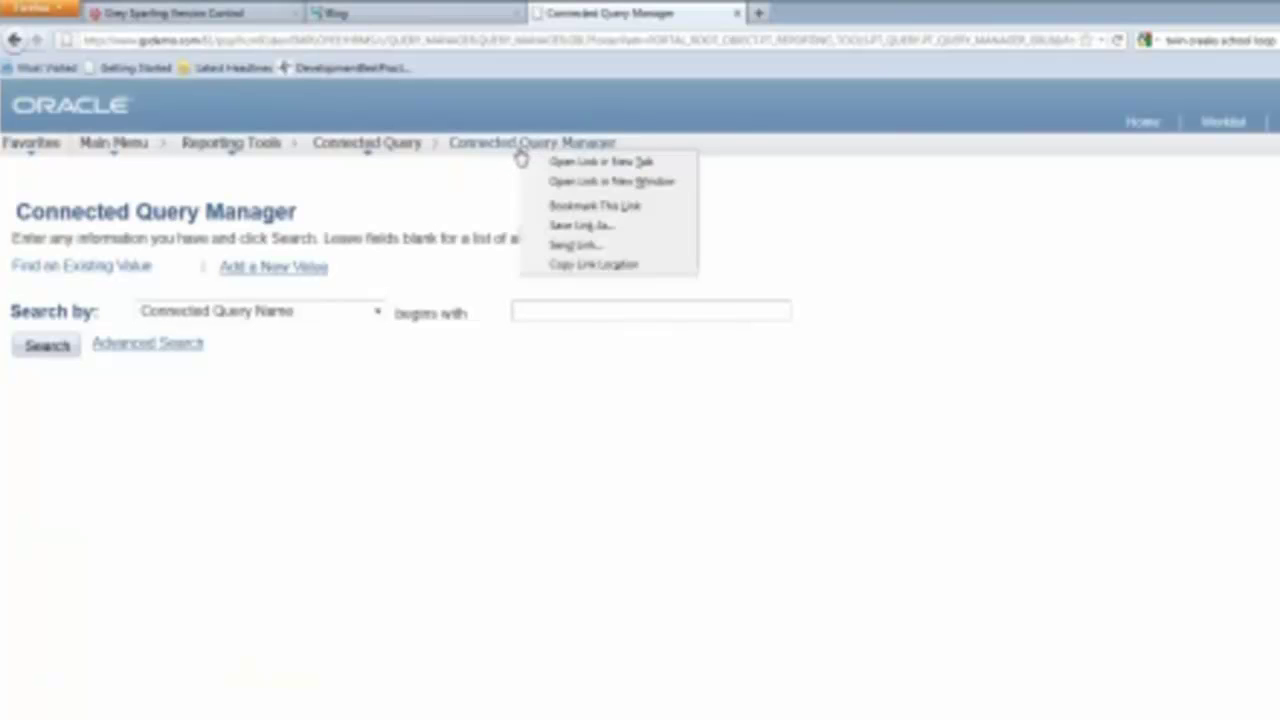
left_click(580, 264)
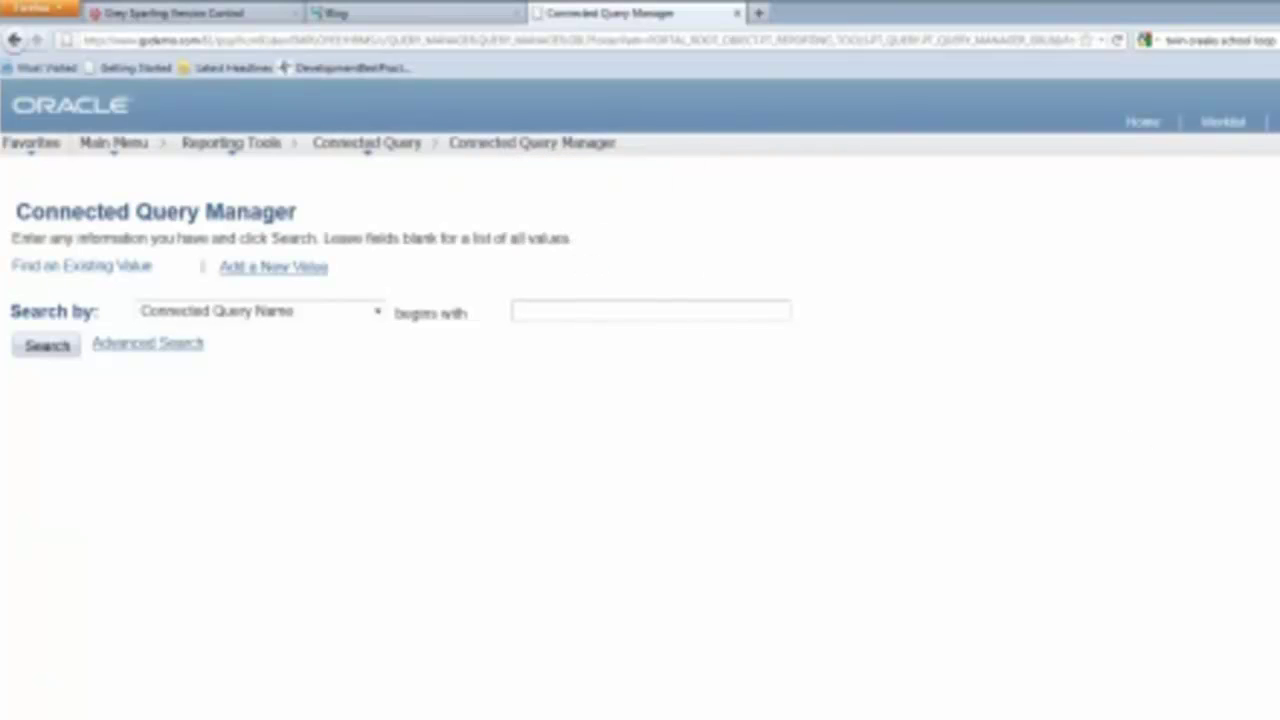